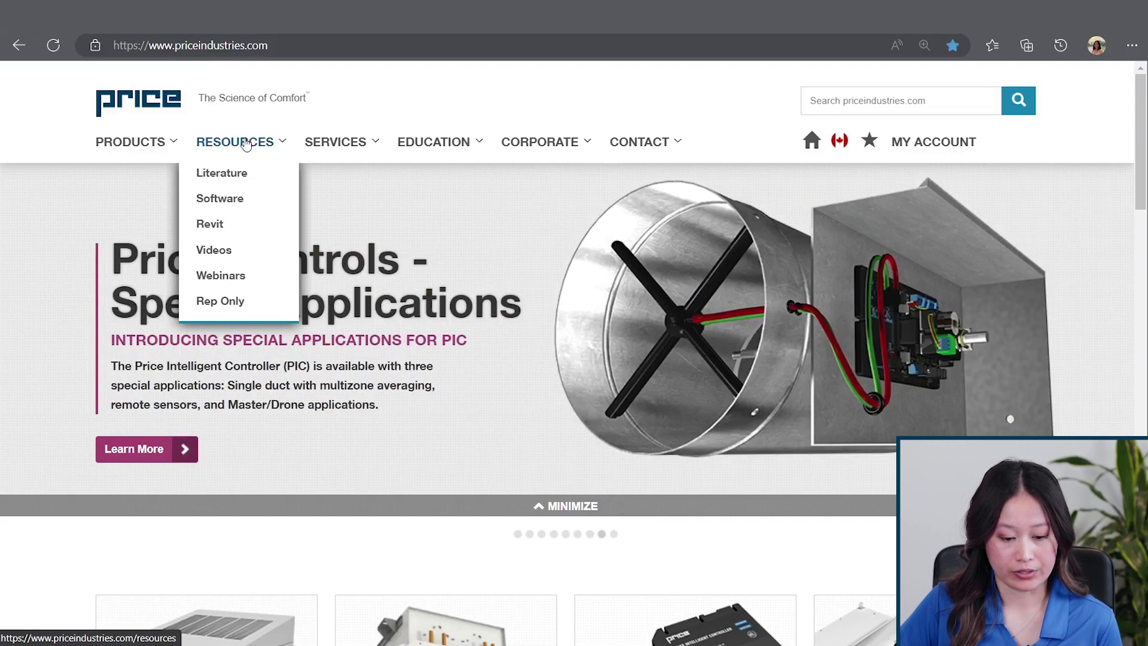
# Go to the Software page of the Price Industries resources library.
pyautogui.click(219, 198)
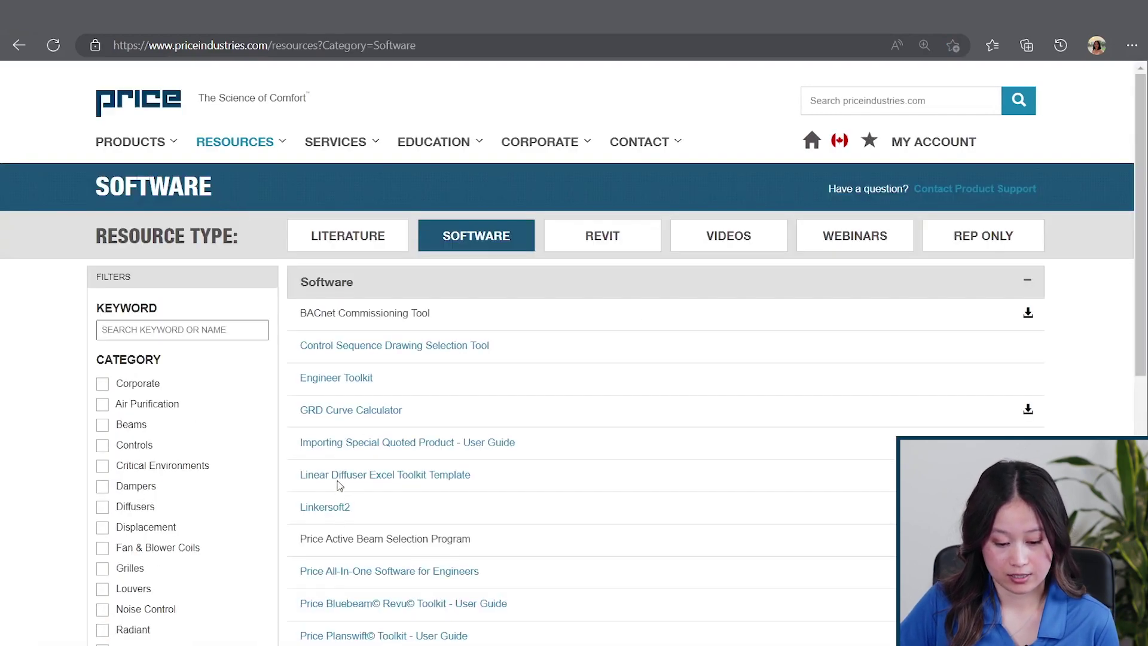
# Follow the Engineer Toolkit page's DOWNLOAD HERE link to its Microsoft AppSource listing.
pyautogui.click(342, 380)
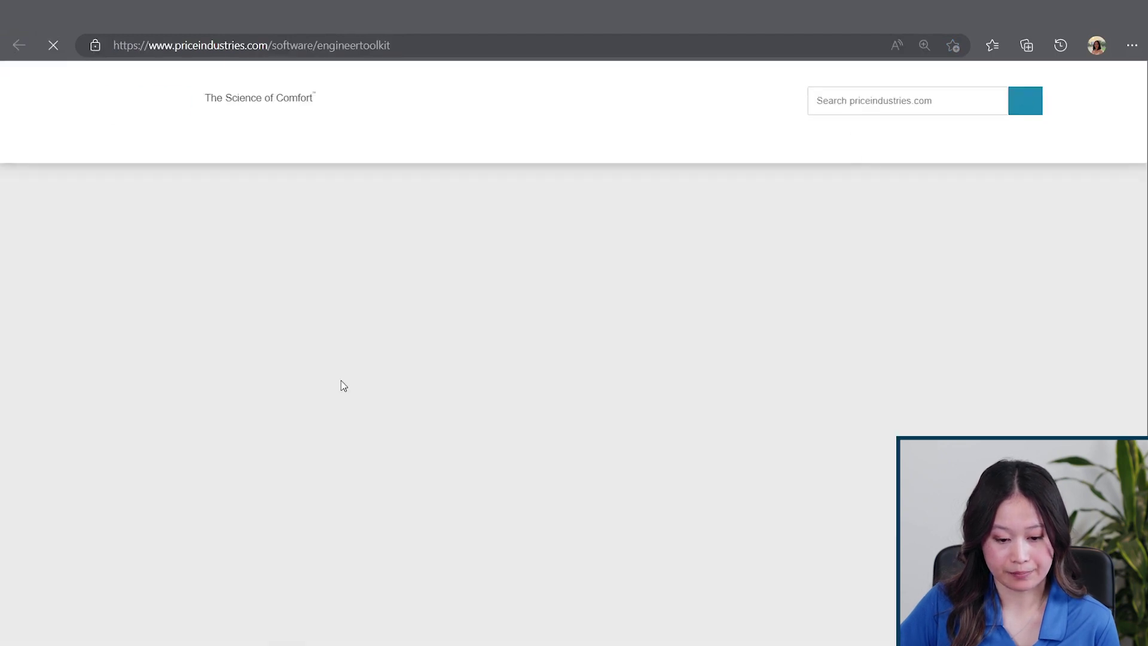
pyautogui.scroll(-5, 495, 389)
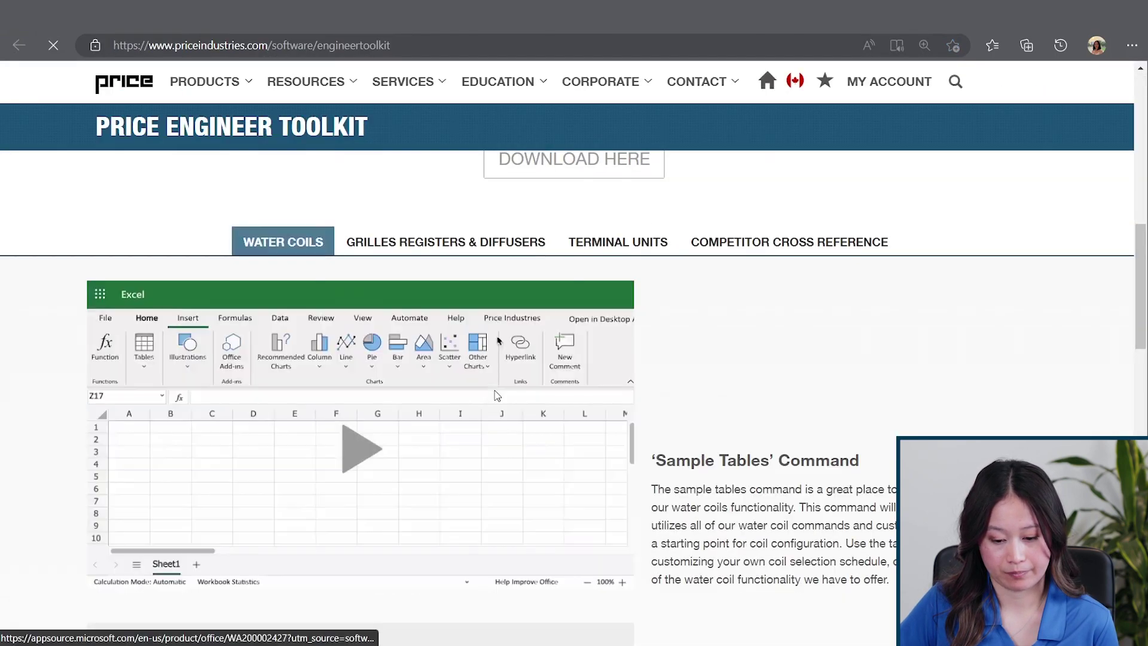
pyautogui.scroll(1, 538, 269)
pyautogui.click(581, 249)
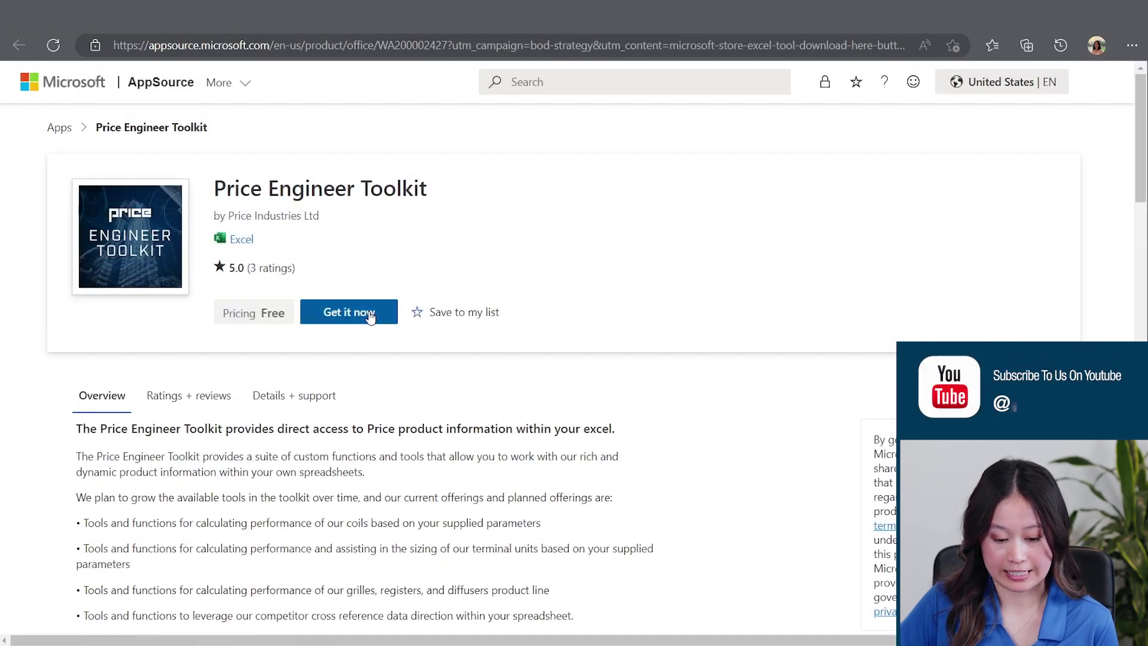
pyautogui.click(368, 314)
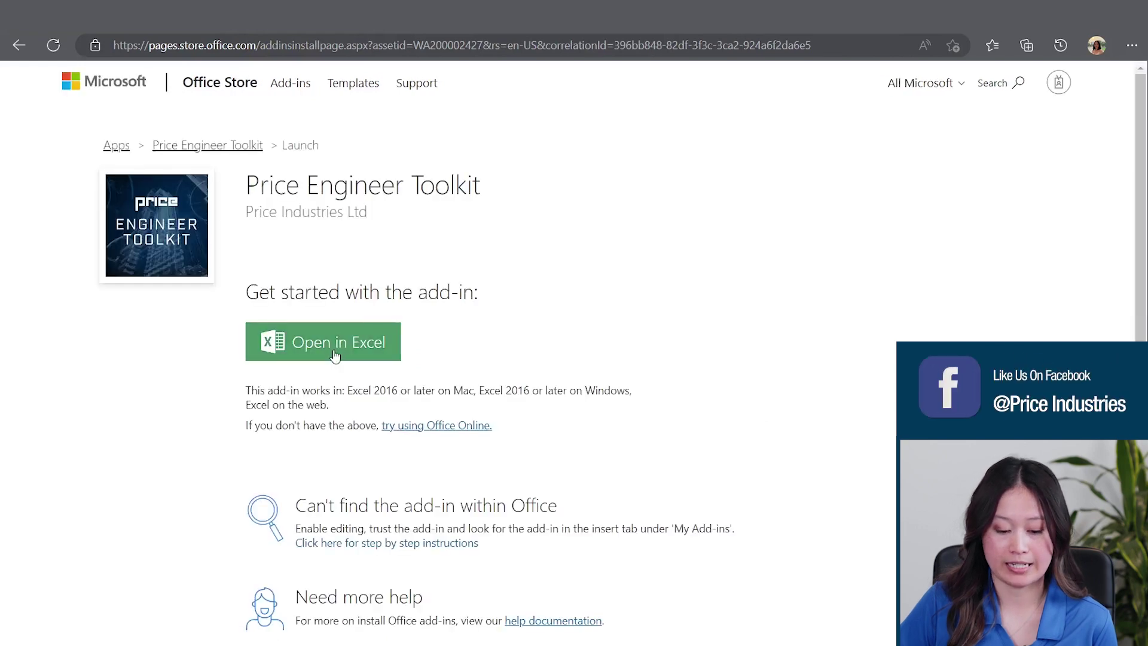
# Launch the Price Engineer Toolkit in Excel, leaving a blank workbook.
pyautogui.click(335, 343)
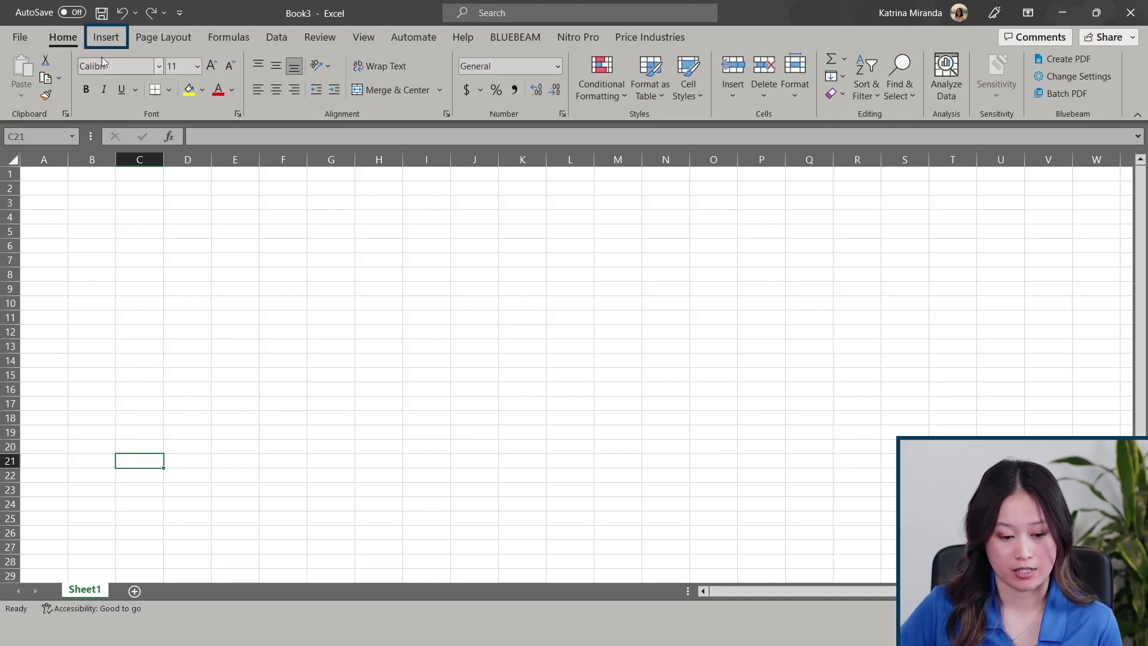
# Search the Office add-ins store for "Engineer Toolkit".
pyautogui.click(106, 37)
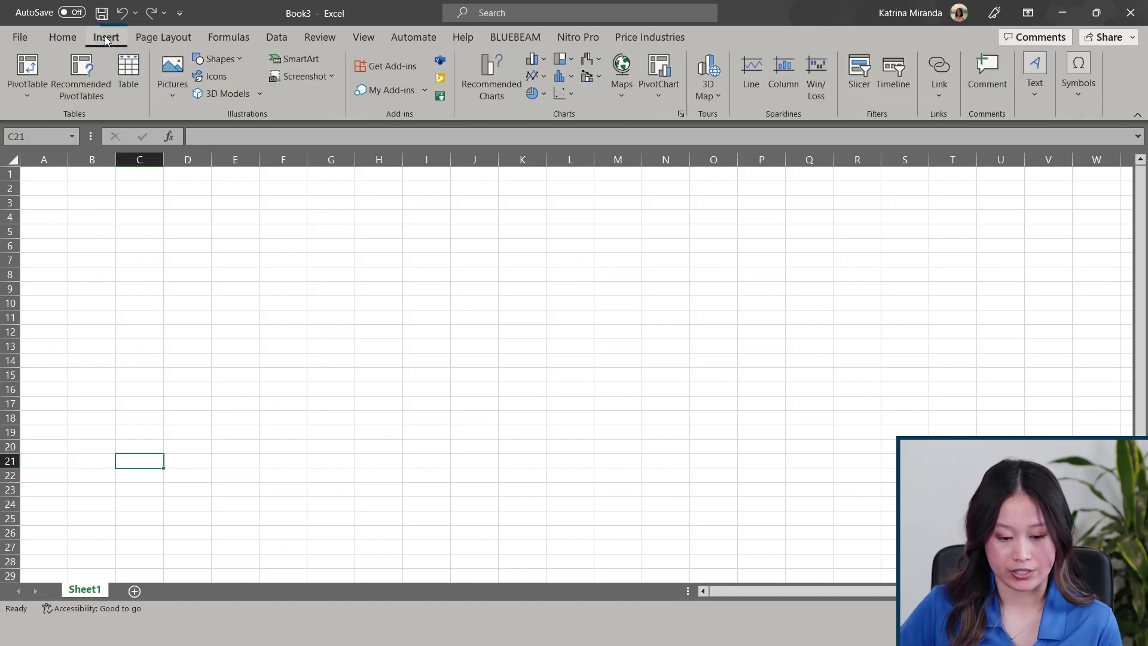
pyautogui.click(380, 68)
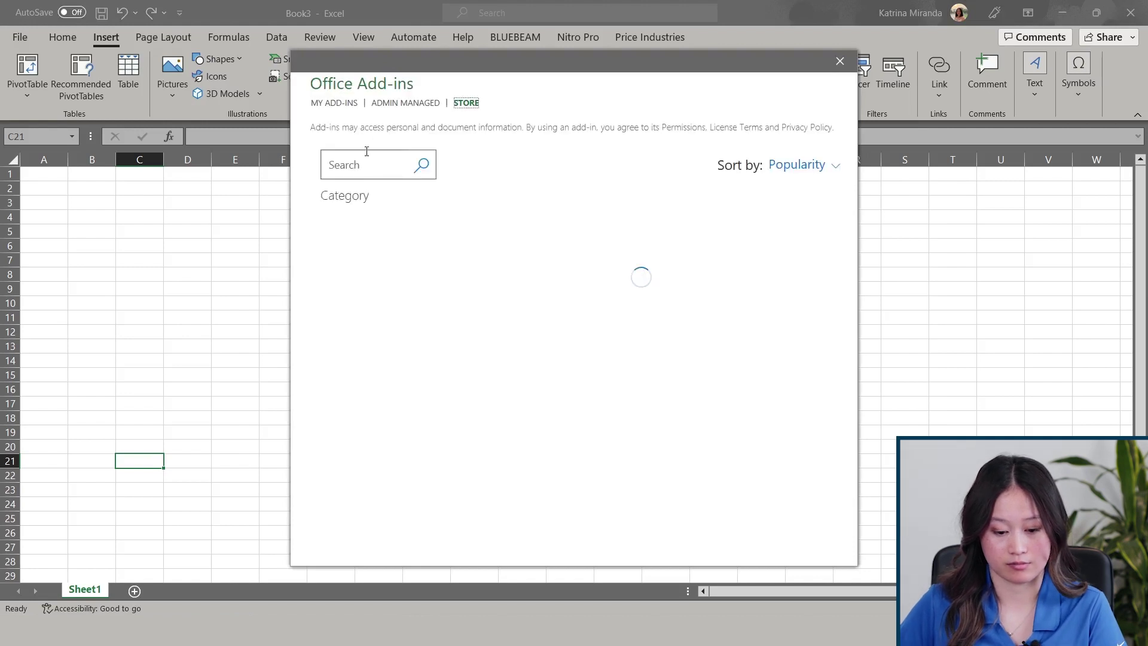
pyautogui.click(365, 163)
pyautogui.write('Engineer T')
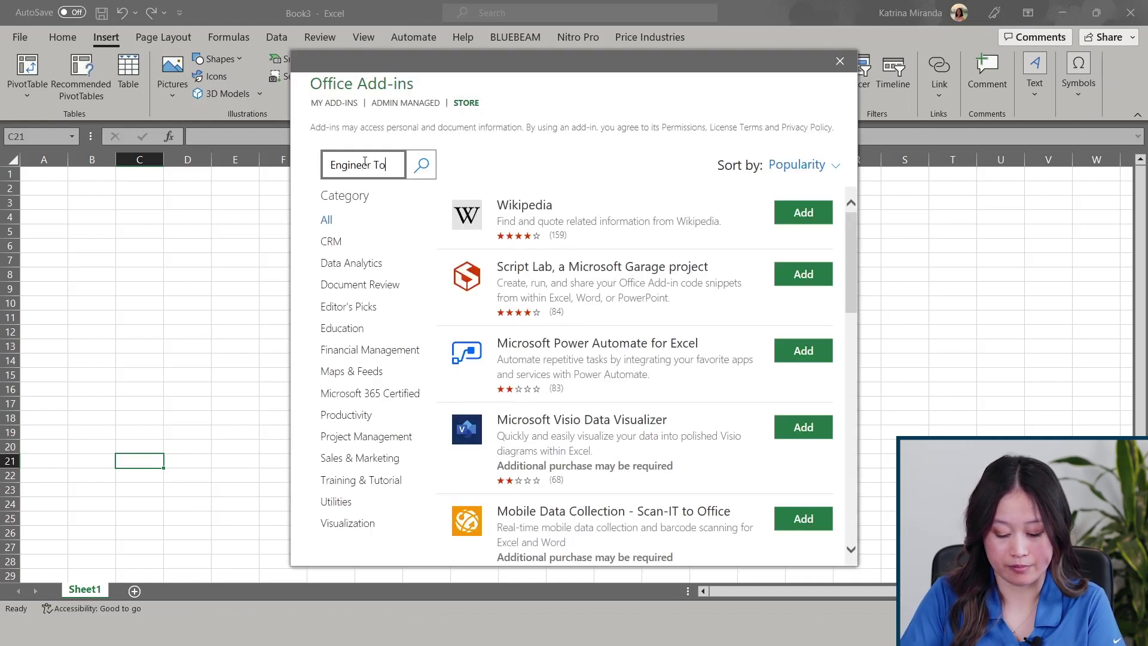
pyautogui.write('olkit')
pyautogui.press('Return')
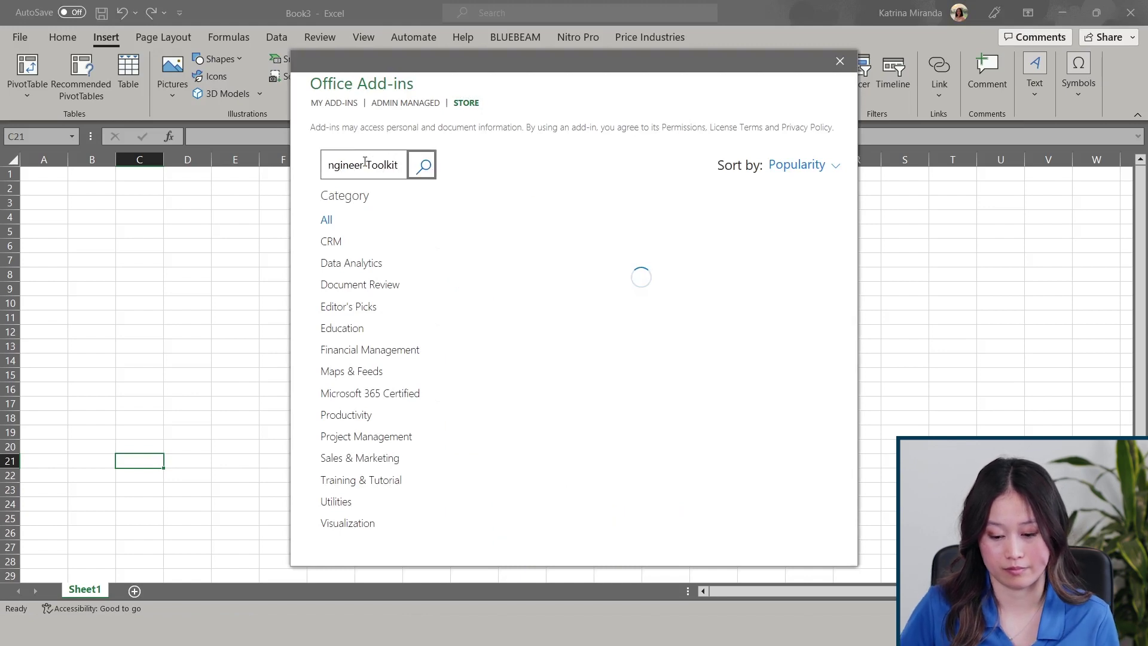
# Install the Price Engineer Toolkit, accepting its license, and show its Price Industries tools.
pyautogui.click(802, 213)
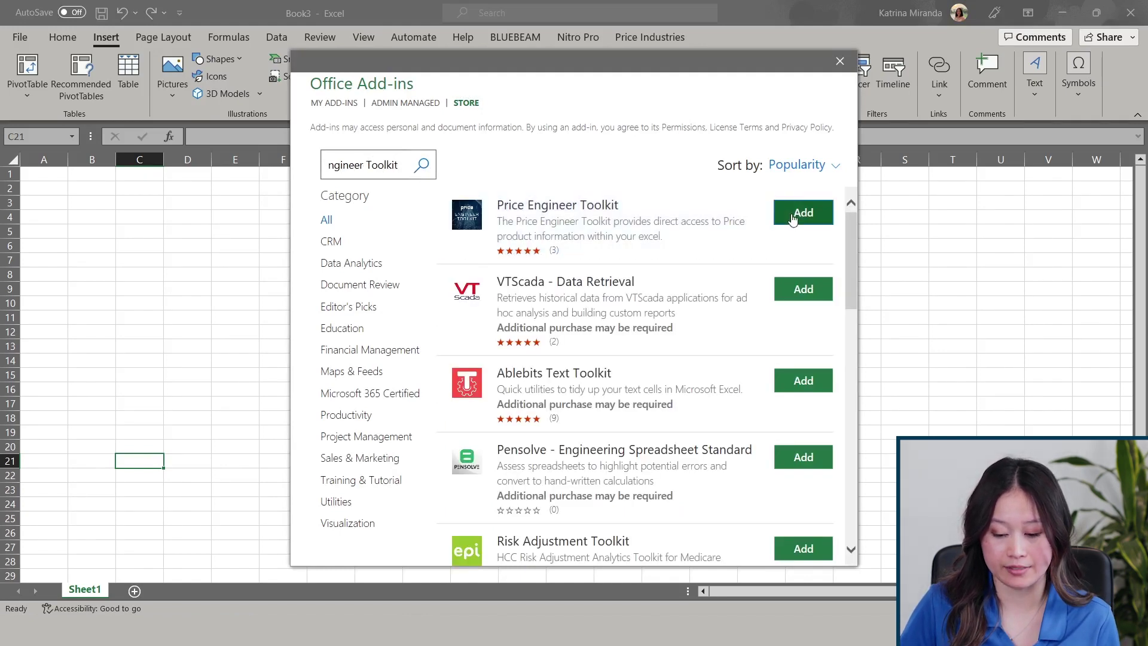
pyautogui.click(717, 332)
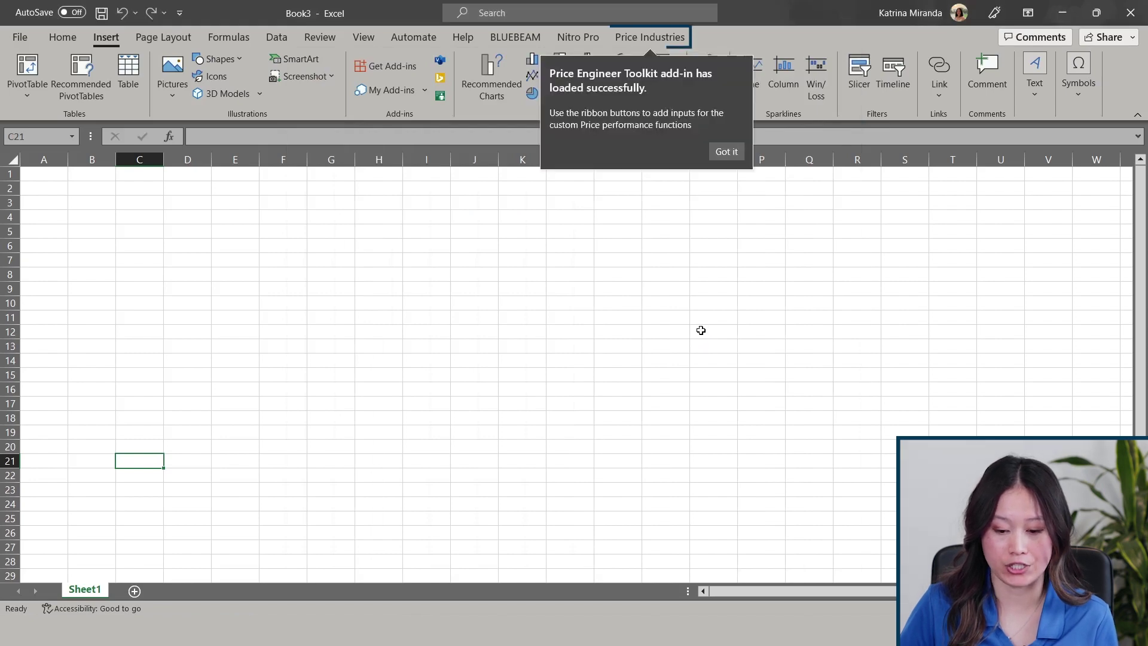
pyautogui.click(665, 42)
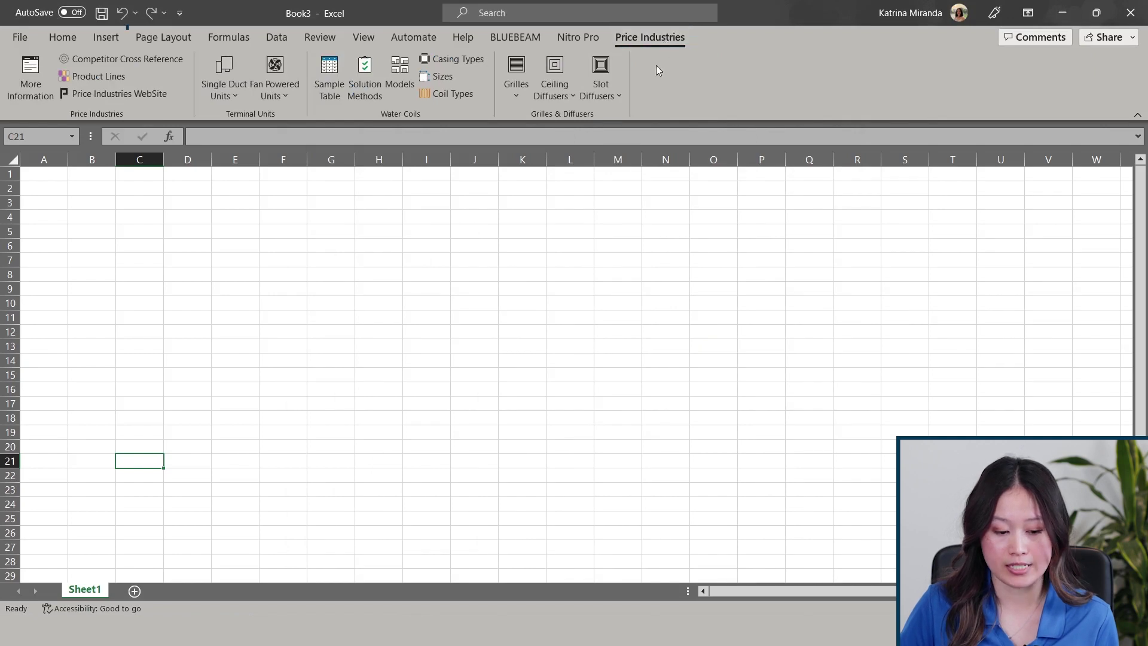
# Confirm the toolkit appears in My Add-ins, then return to its commands at cell A1.
pyautogui.click(106, 37)
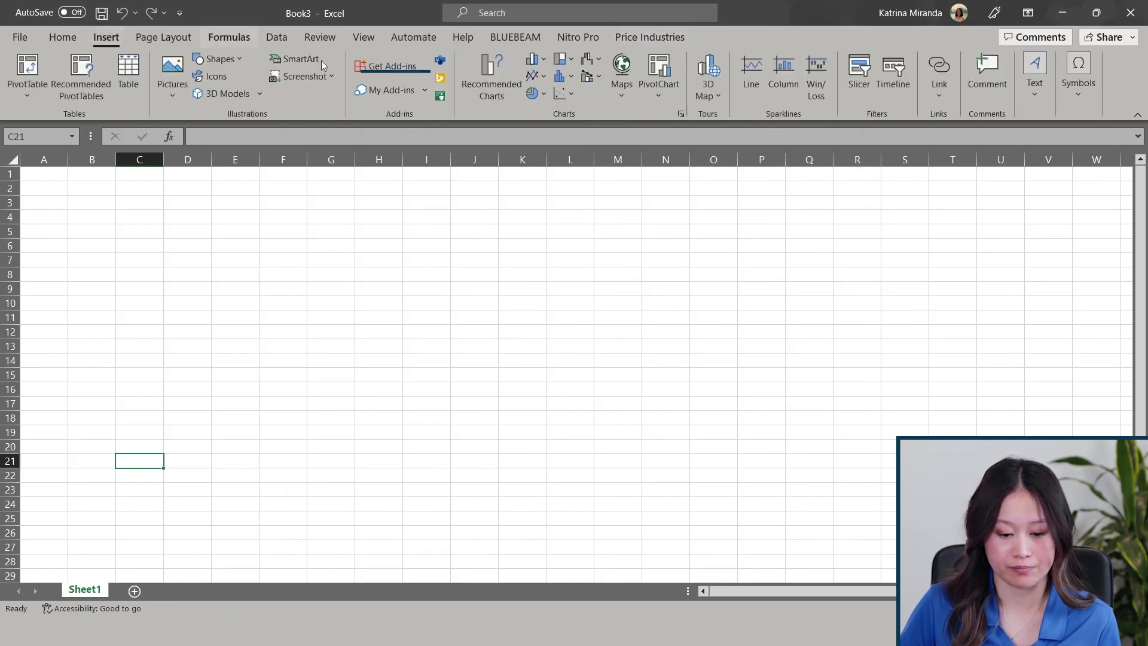
pyautogui.click(391, 90)
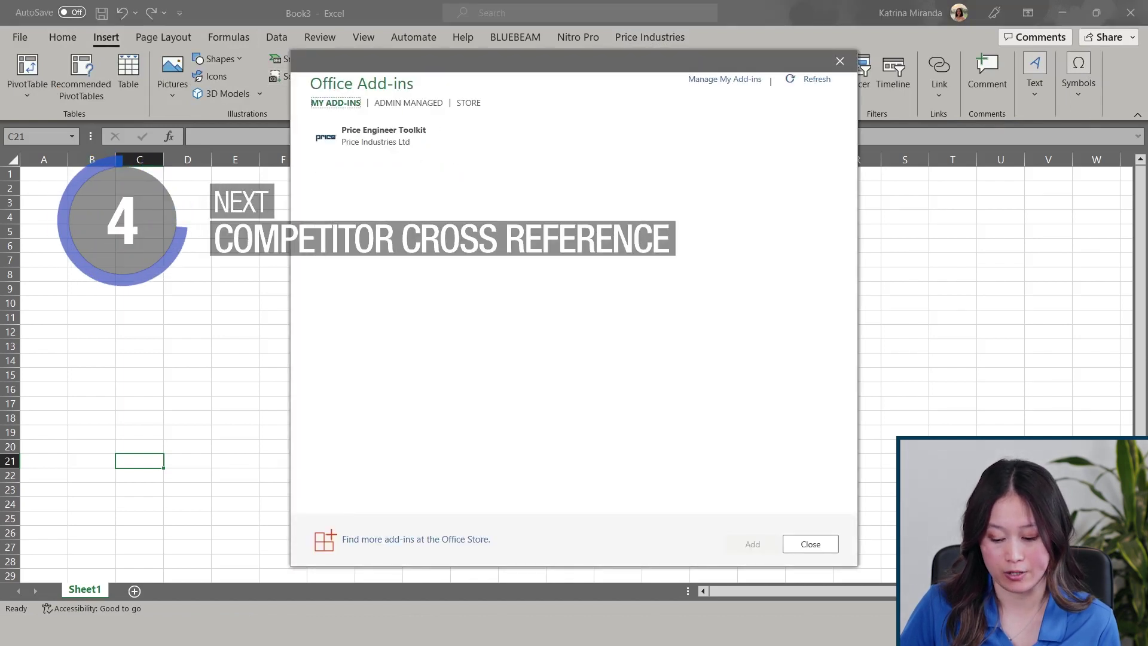
pyautogui.click(809, 544)
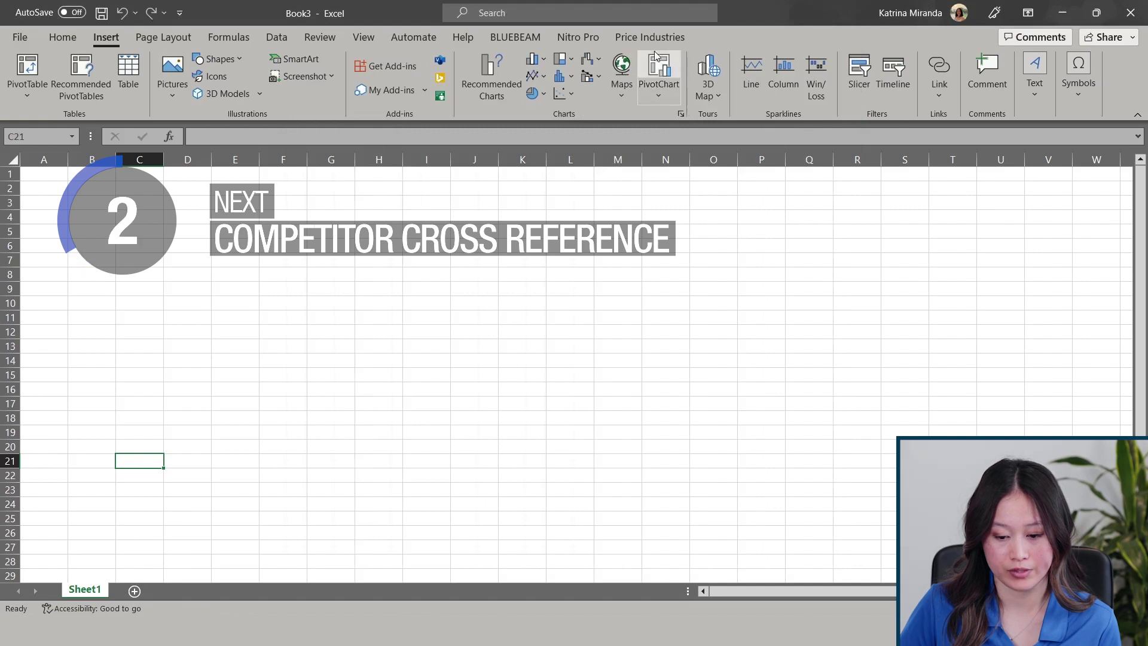
pyautogui.click(655, 39)
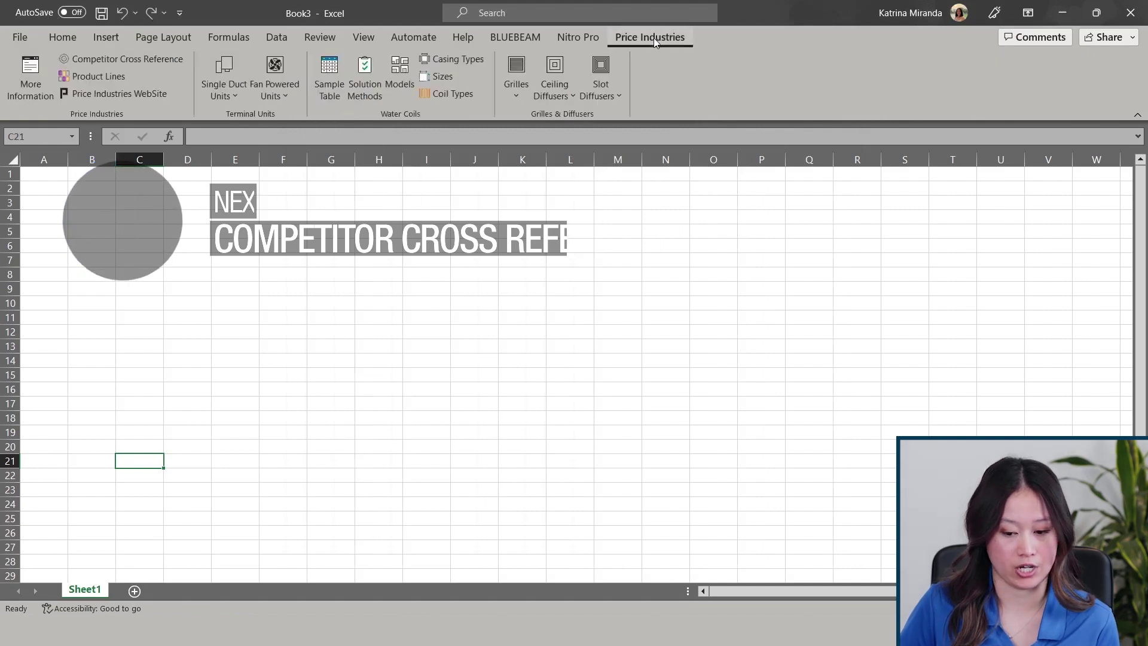
pyautogui.hotkey('ctrl', 'Home')
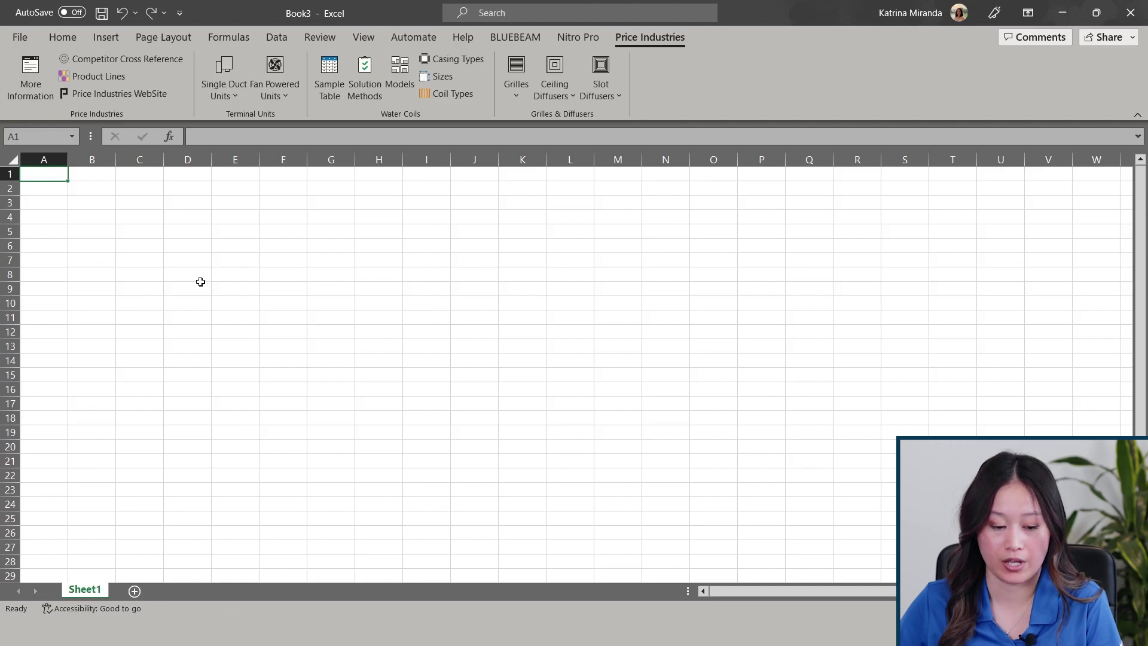
# Search the Competitor Cross Reference pane for OMNI, then clear the search text.
pyautogui.click(126, 60)
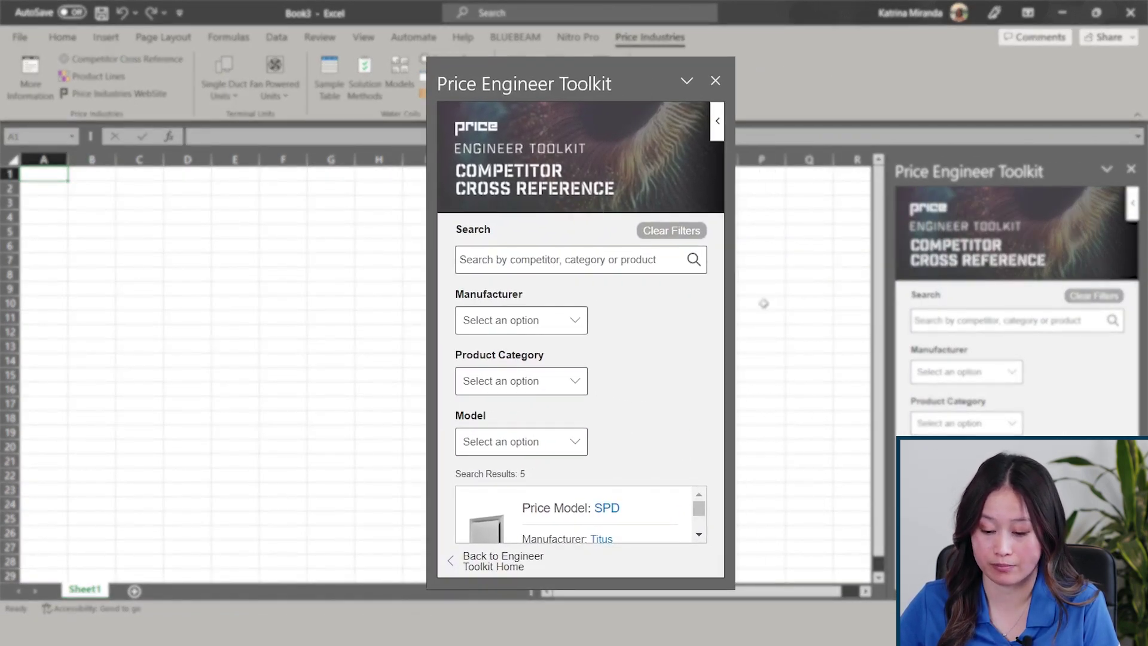
pyautogui.click(503, 259)
pyautogui.write('O')
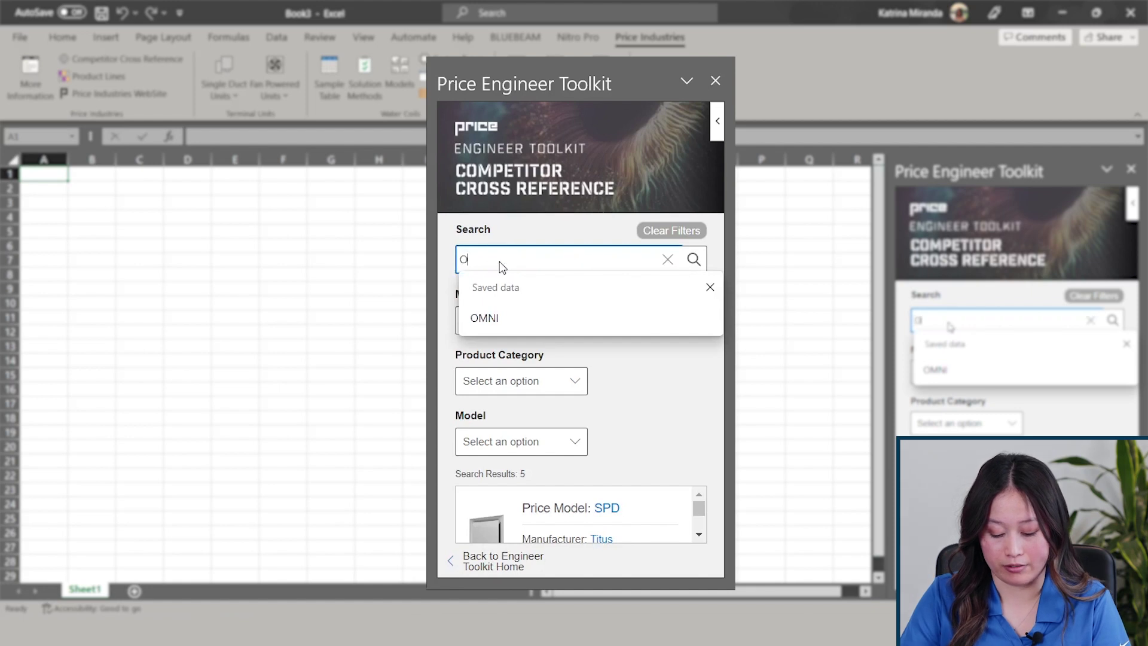
pyautogui.write('MNI')
pyautogui.press('Return')
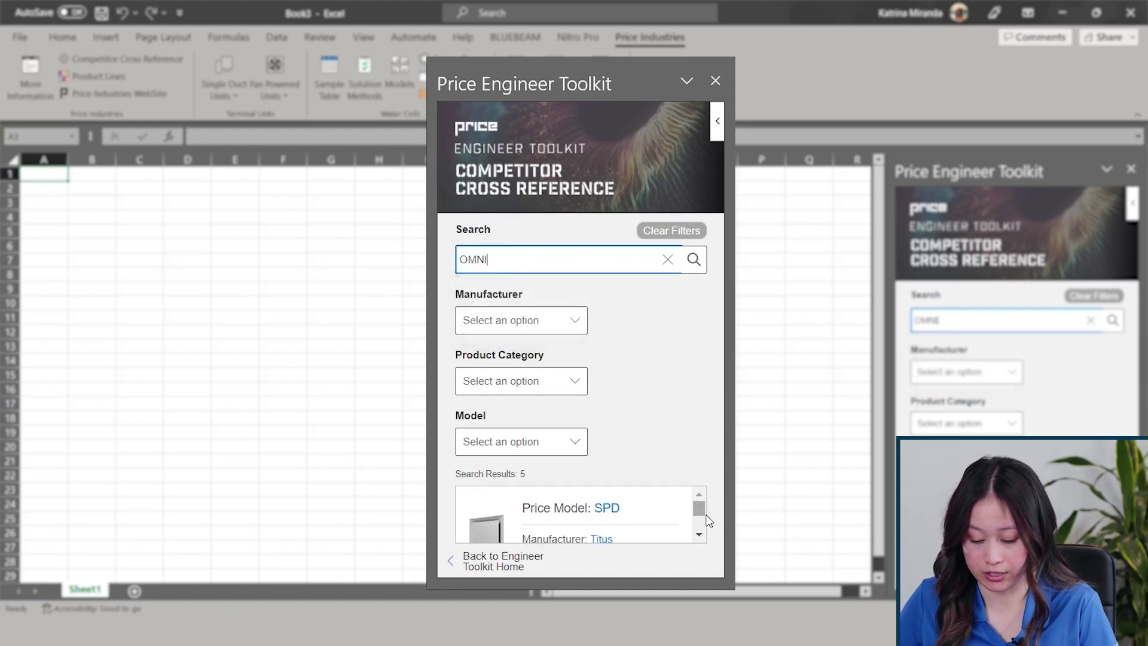
pyautogui.click(700, 535)
pyautogui.click(700, 535)
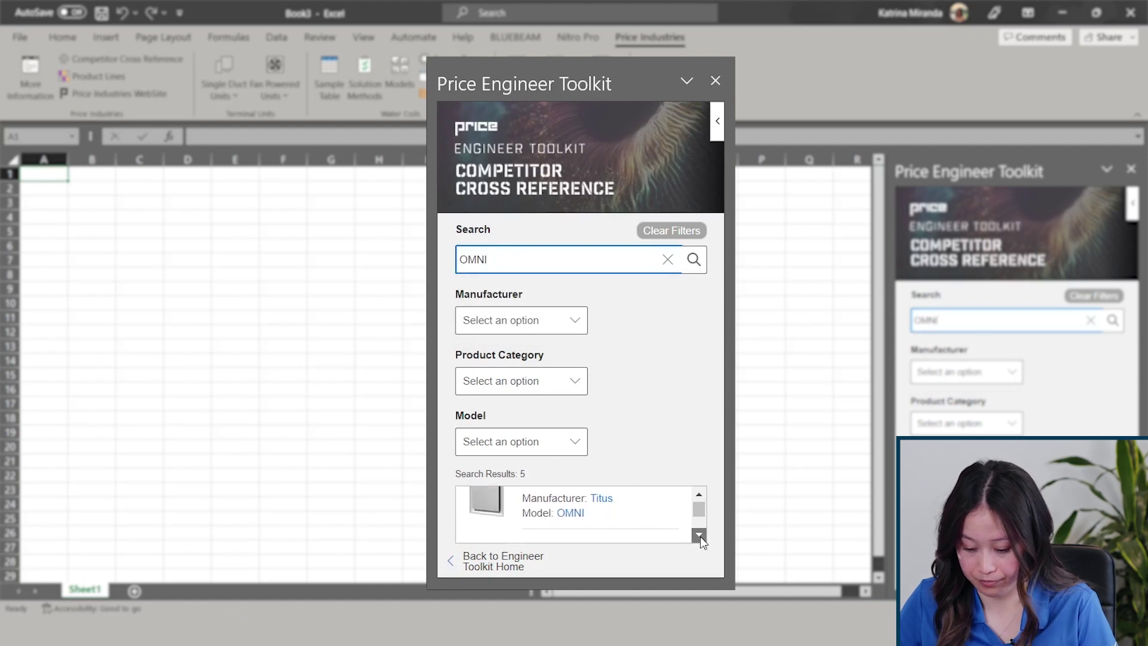
pyautogui.click(666, 260)
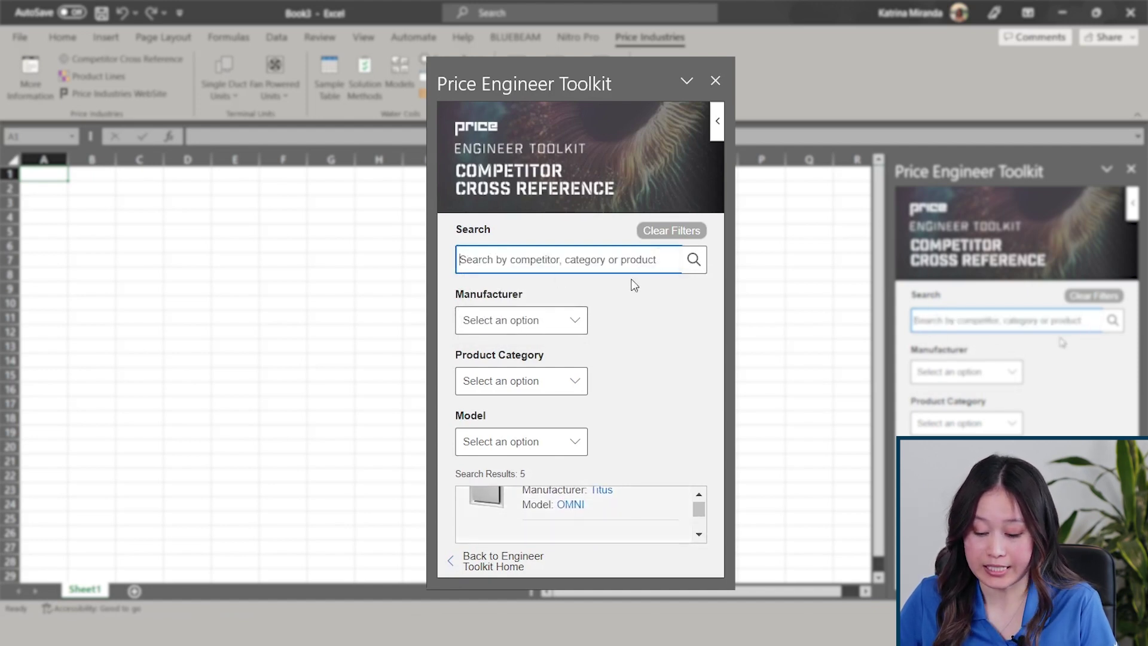
# Cross-reference Titus's GRD model OMNI, matching it to Price's SPD.
pyautogui.click(575, 323)
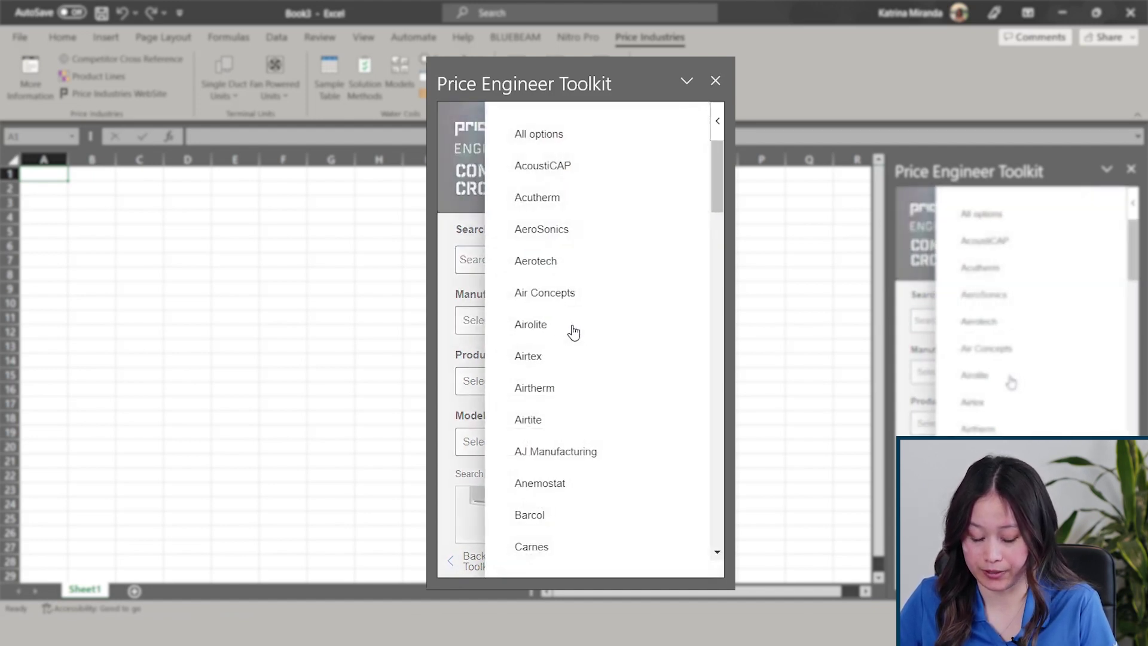
pyautogui.scroll(-2, 568, 330)
pyautogui.scroll(-4, 568, 331)
pyautogui.scroll(-4, 565, 333)
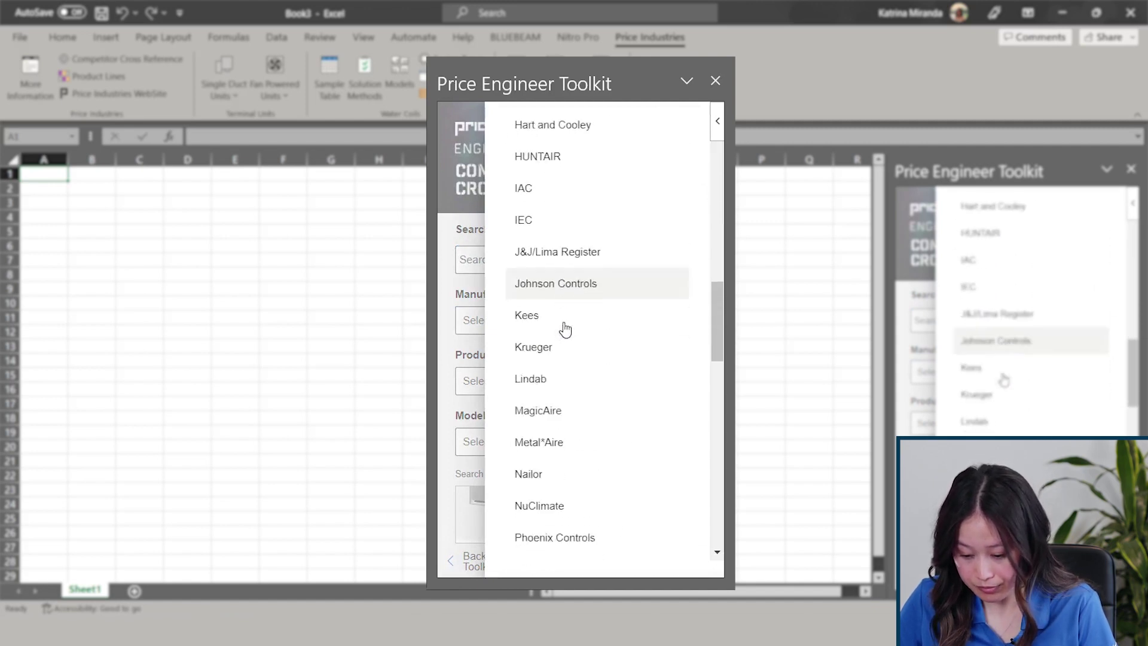
pyautogui.scroll(-3, 563, 333)
pyautogui.scroll(-2, 560, 336)
pyautogui.scroll(-3, 559, 338)
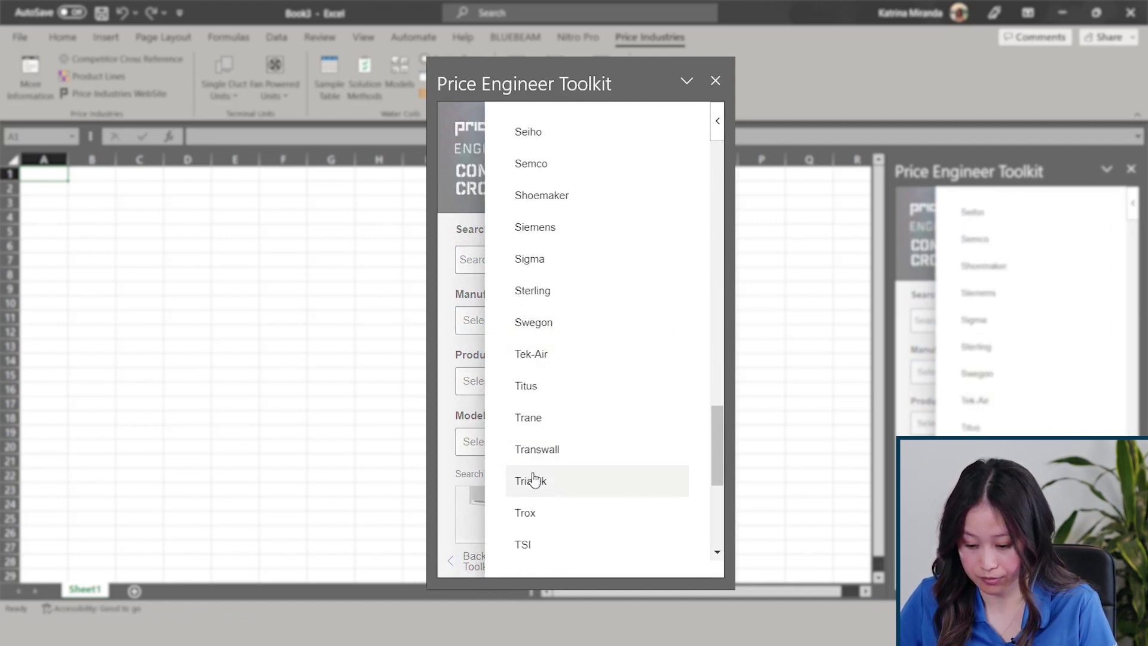
pyautogui.scroll(-2, 547, 422)
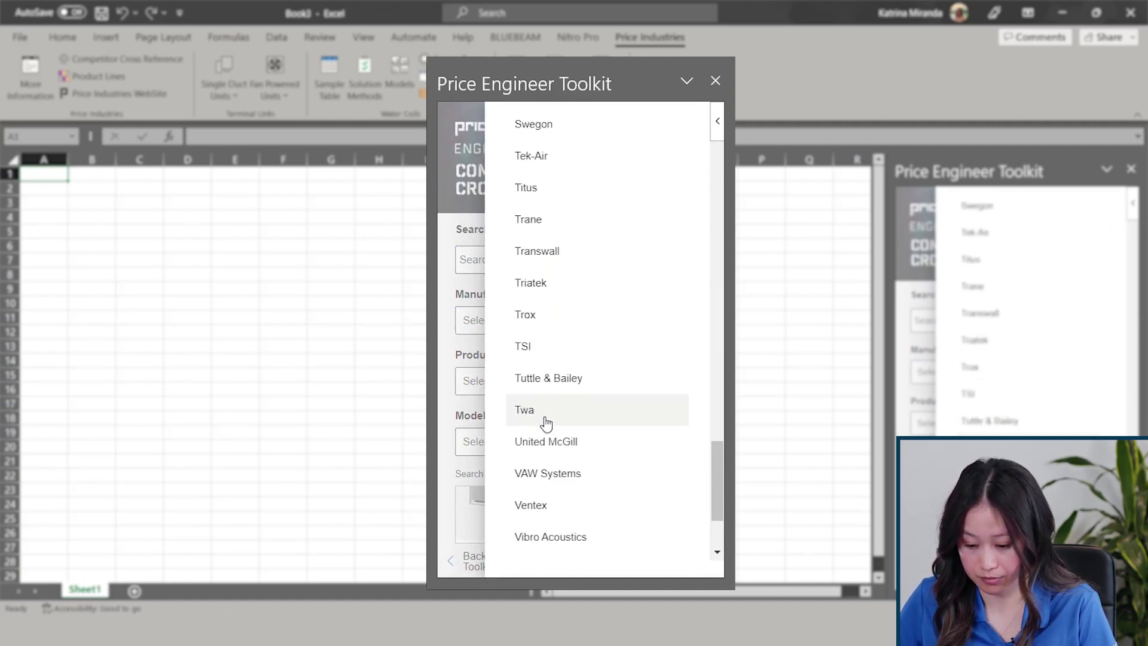
pyautogui.click(526, 187)
pyautogui.click(571, 384)
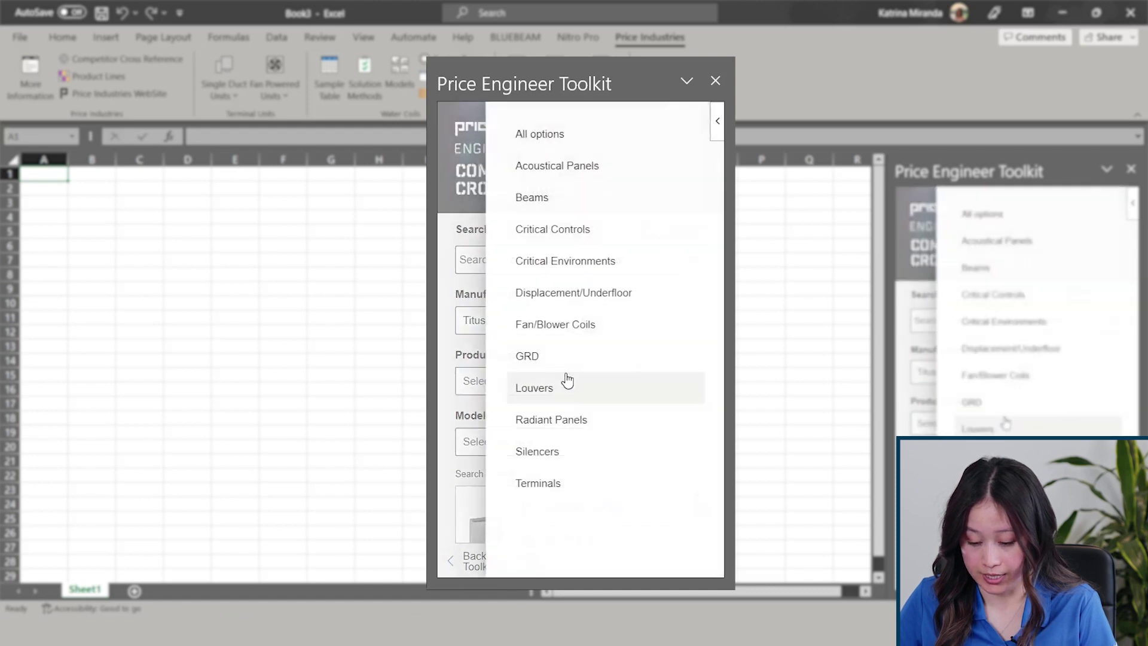
pyautogui.click(538, 357)
pyautogui.click(562, 442)
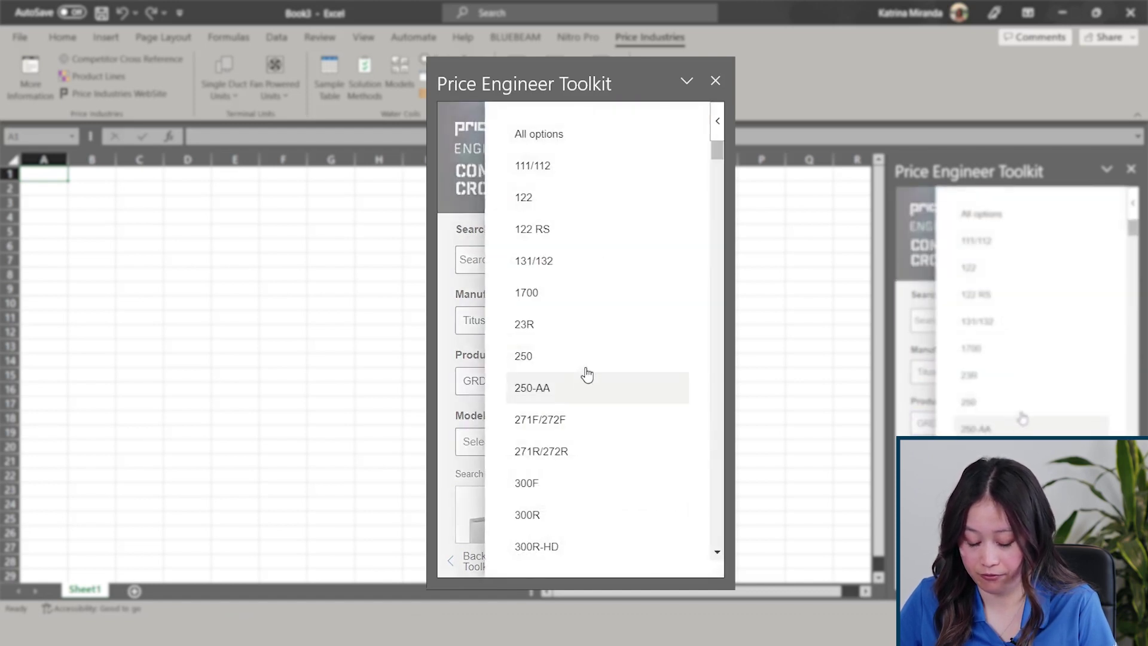
pyautogui.scroll(-3, 581, 367)
pyautogui.scroll(-2, 581, 368)
pyautogui.scroll(-3, 580, 367)
pyautogui.scroll(-2, 581, 368)
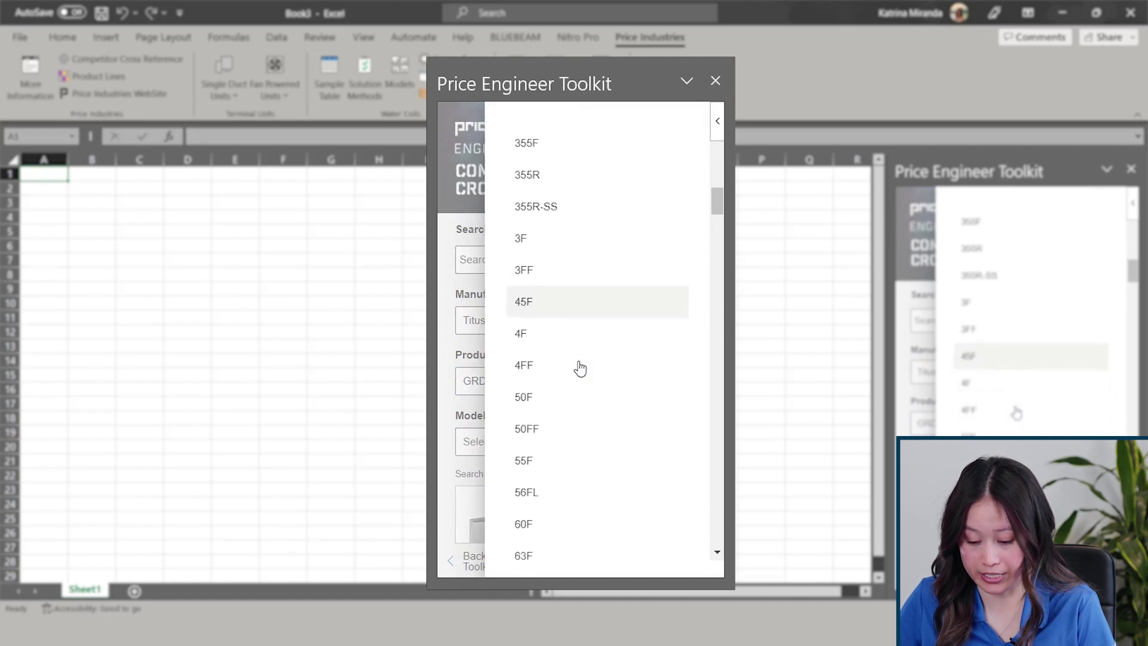
pyautogui.scroll(-5, 581, 368)
pyautogui.scroll(-5, 579, 366)
pyautogui.scroll(-5, 575, 364)
pyautogui.scroll(-3, 574, 362)
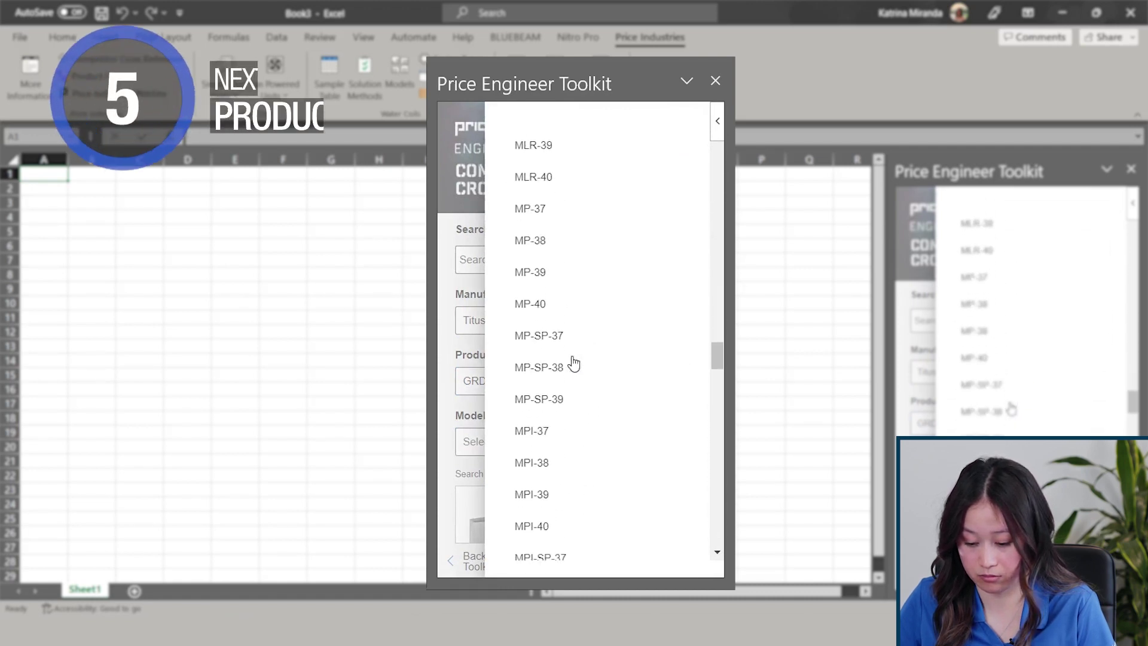
pyautogui.scroll(-2, 573, 363)
pyautogui.scroll(-2, 570, 361)
pyautogui.scroll(-1, 557, 413)
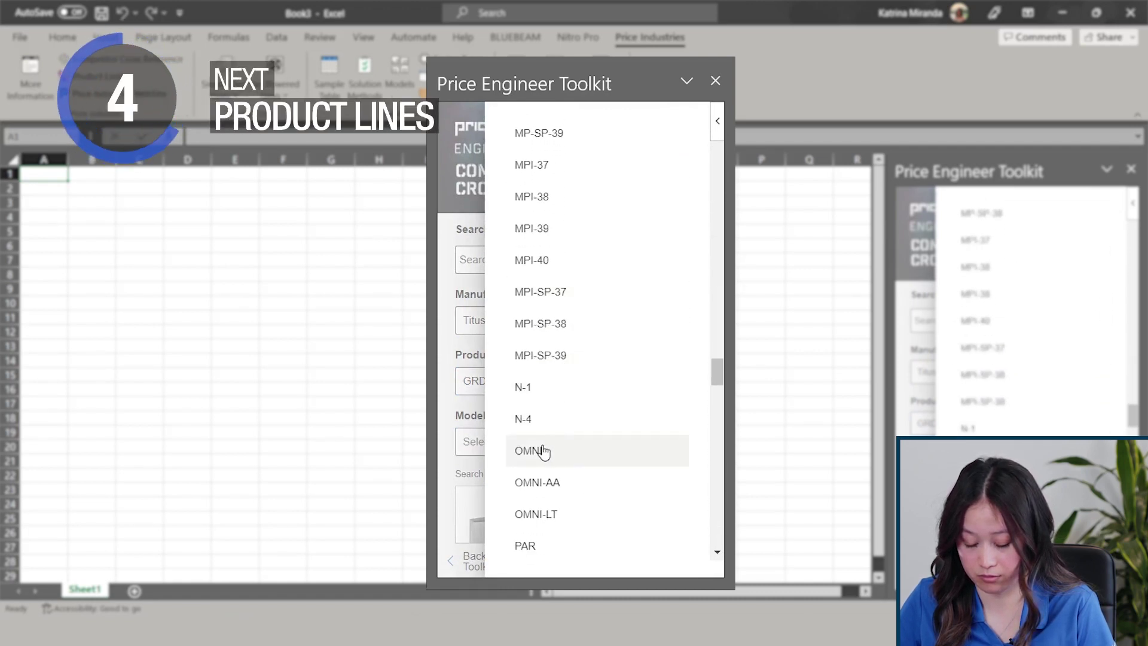
pyautogui.click(538, 485)
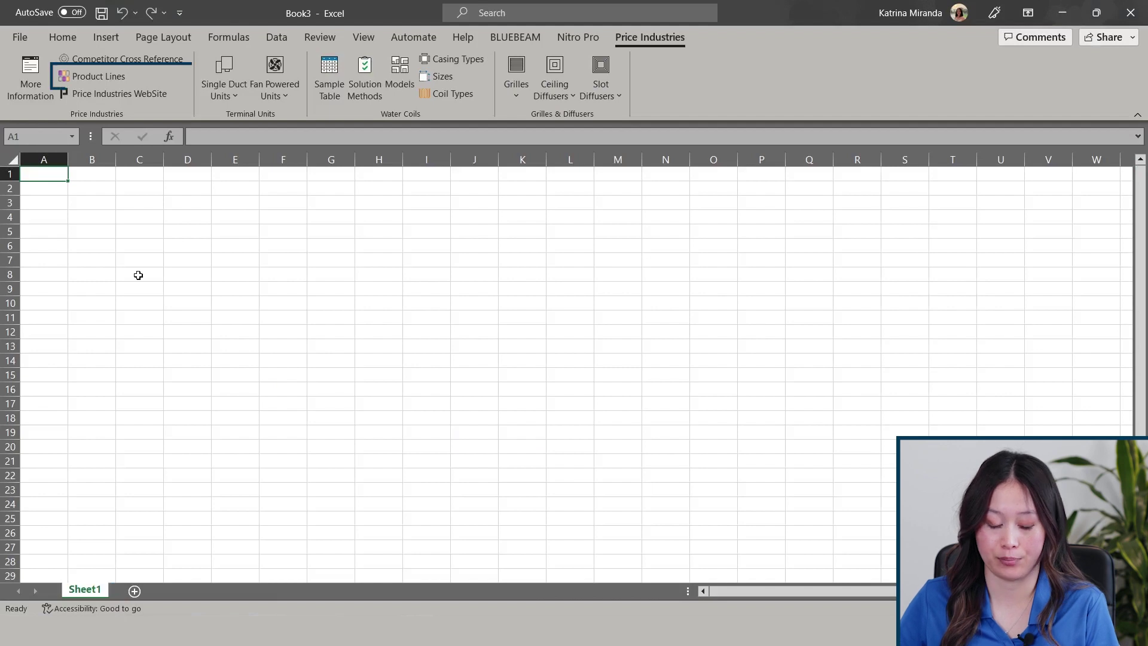
pyautogui.click(109, 74)
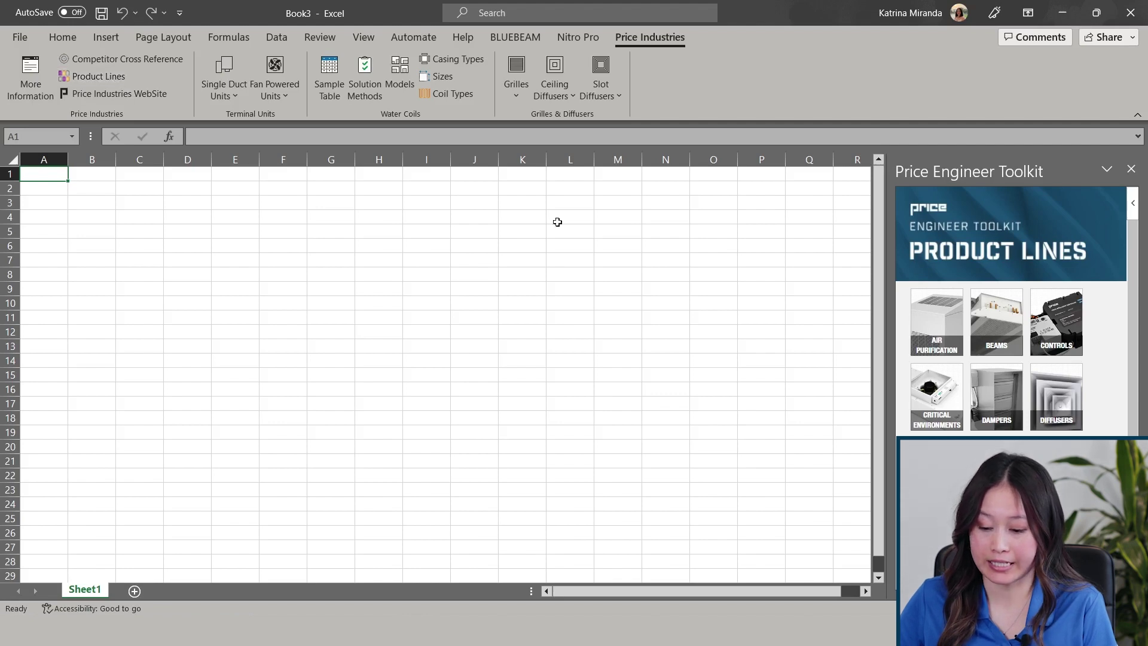
pyautogui.click(1057, 399)
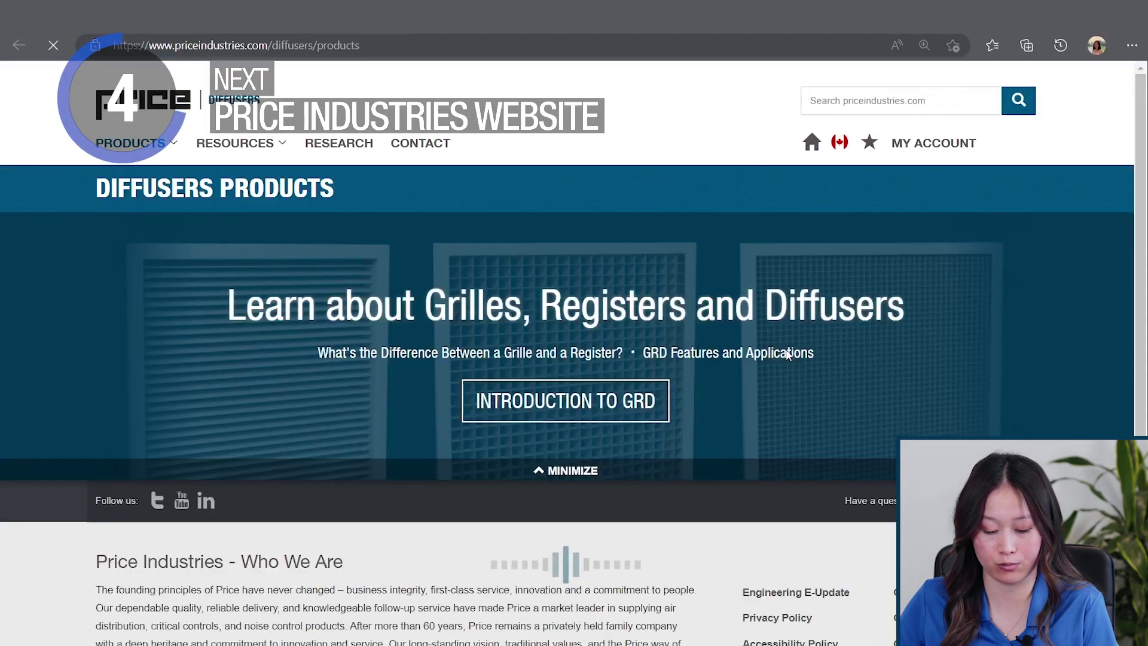
pyautogui.scroll(-2, 785, 349)
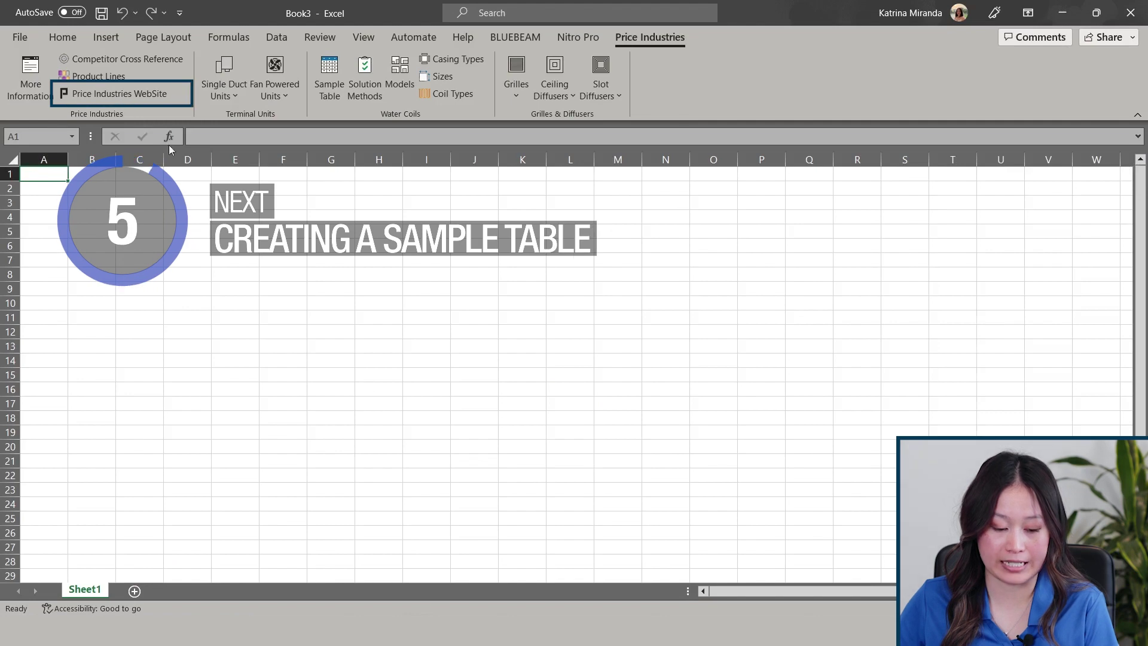
pyautogui.click(118, 93)
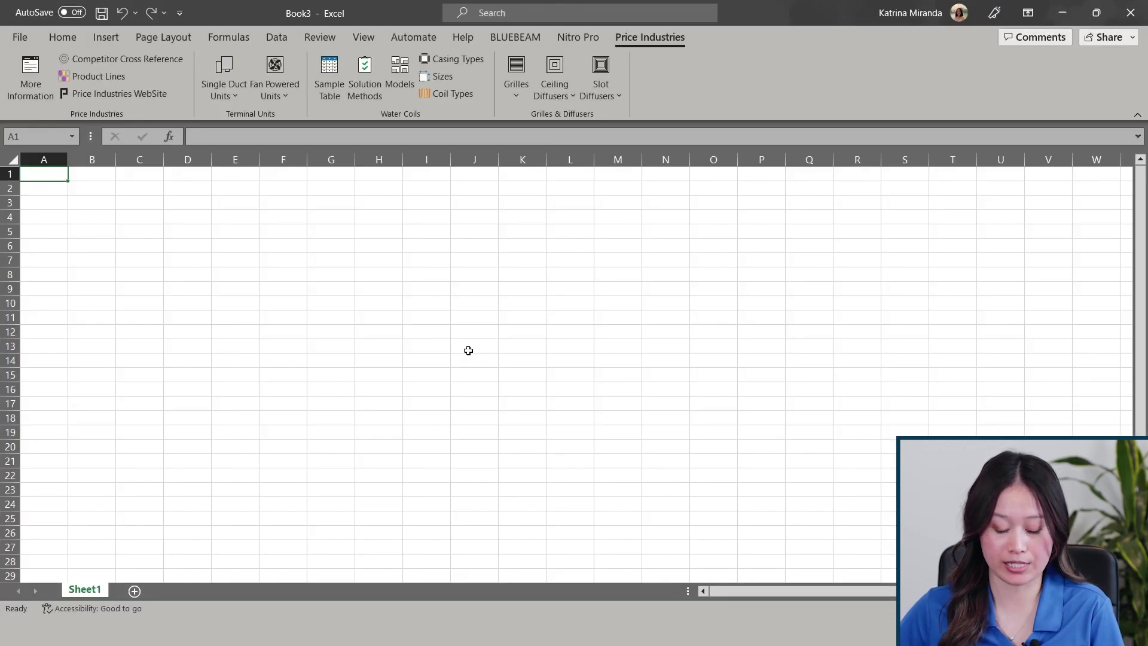
pyautogui.click(561, 90)
# Insert a Ceiling Diffusers sample table sheet and show the toolkit's information pane.
pyautogui.click(587, 117)
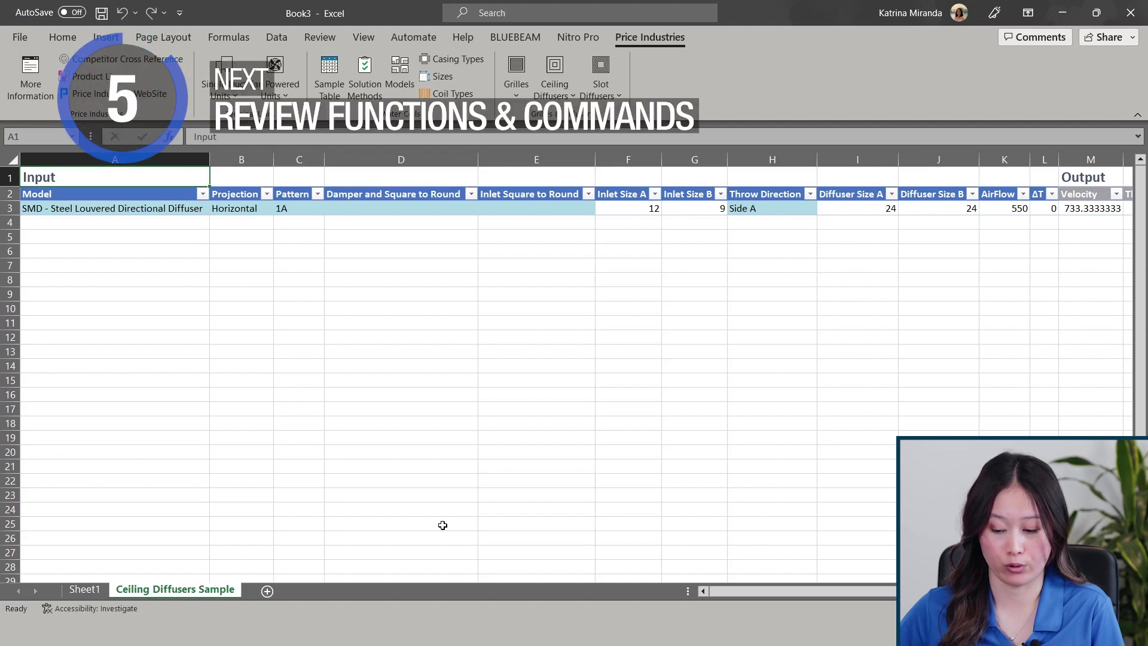
pyautogui.moveTo(800, 598); pyautogui.dragTo(861, 598)
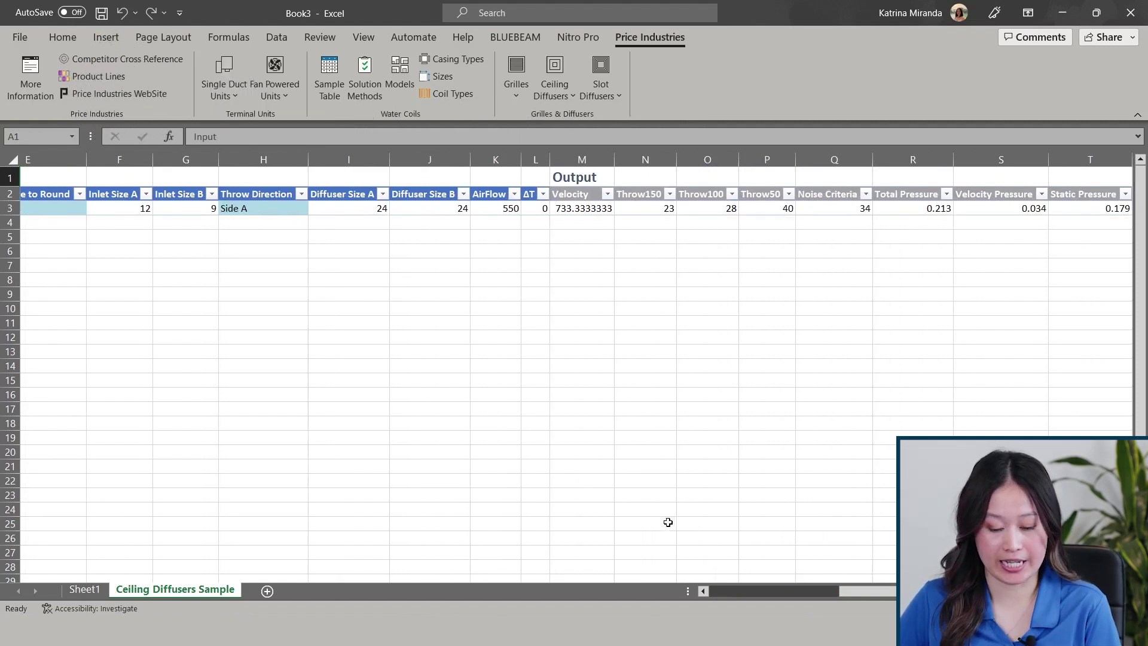
pyautogui.click(31, 80)
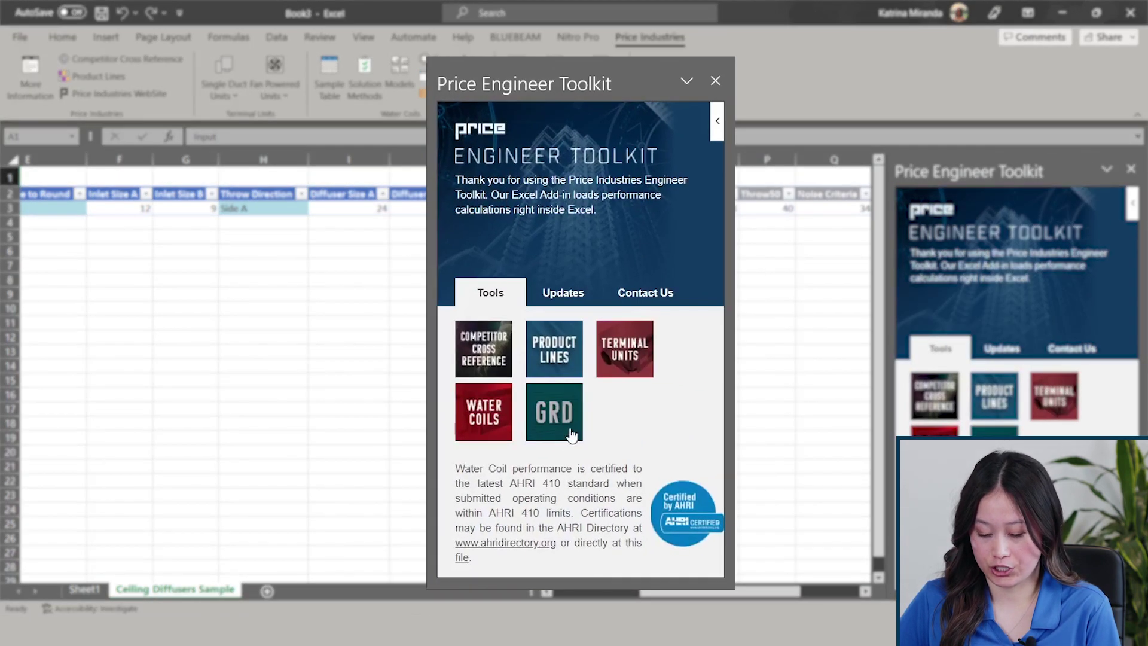
pyautogui.click(553, 412)
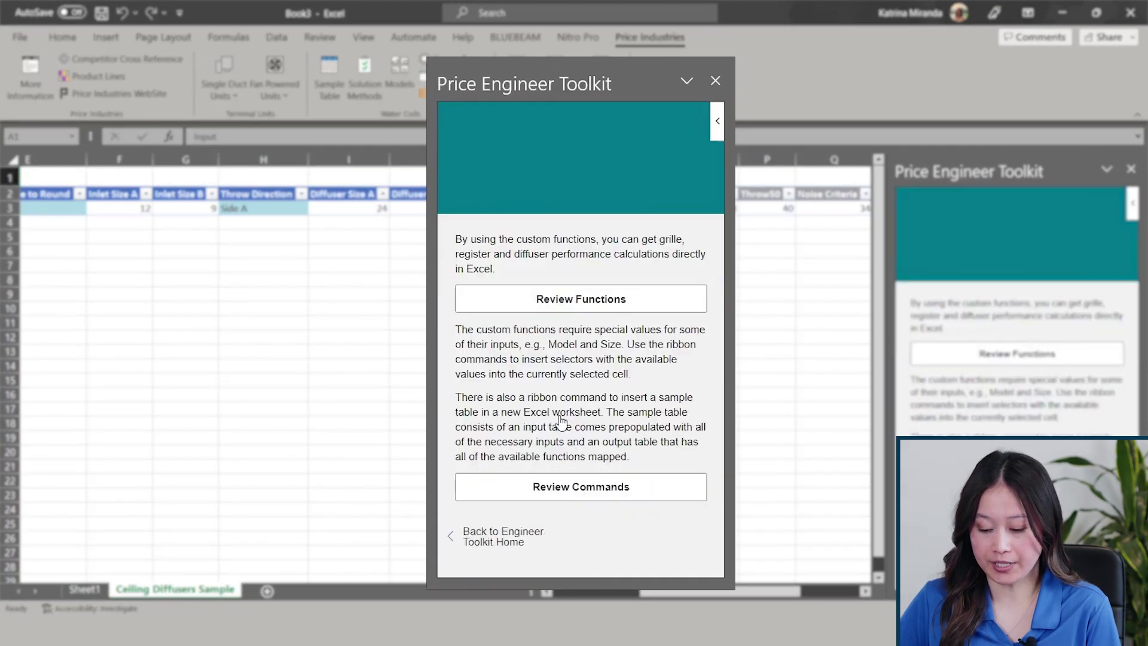
pyautogui.click(552, 305)
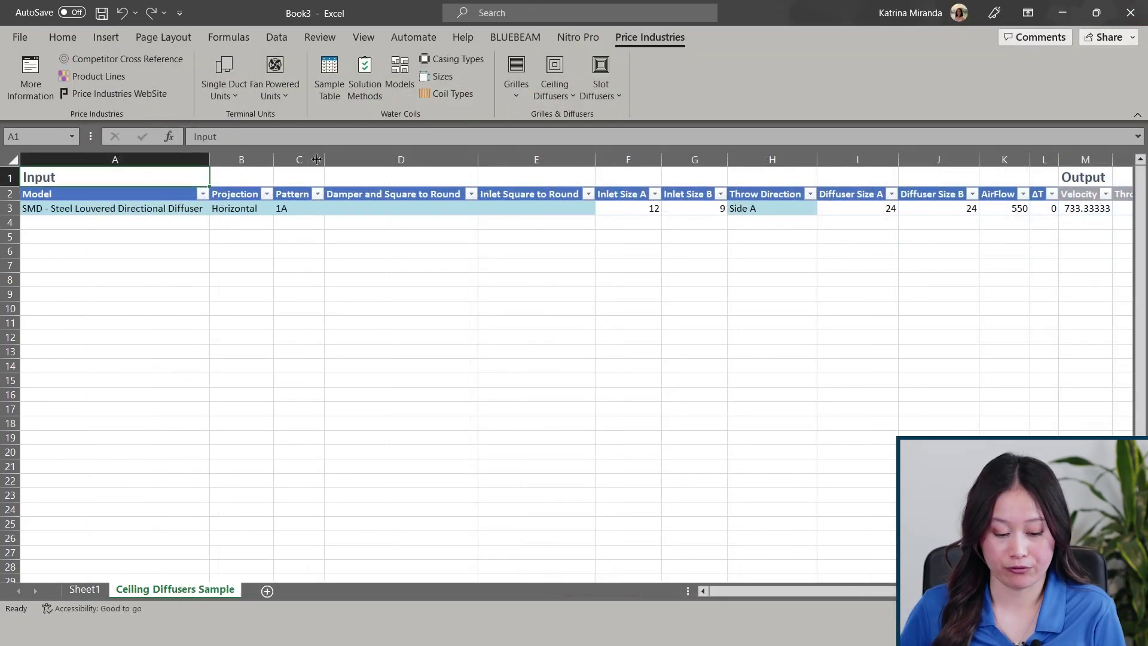
pyautogui.click(193, 210)
# Set A3's model to SPD - Square Plaque Diffuser and clear the pattern, inlet size B and throw direction.
pyautogui.click(215, 208)
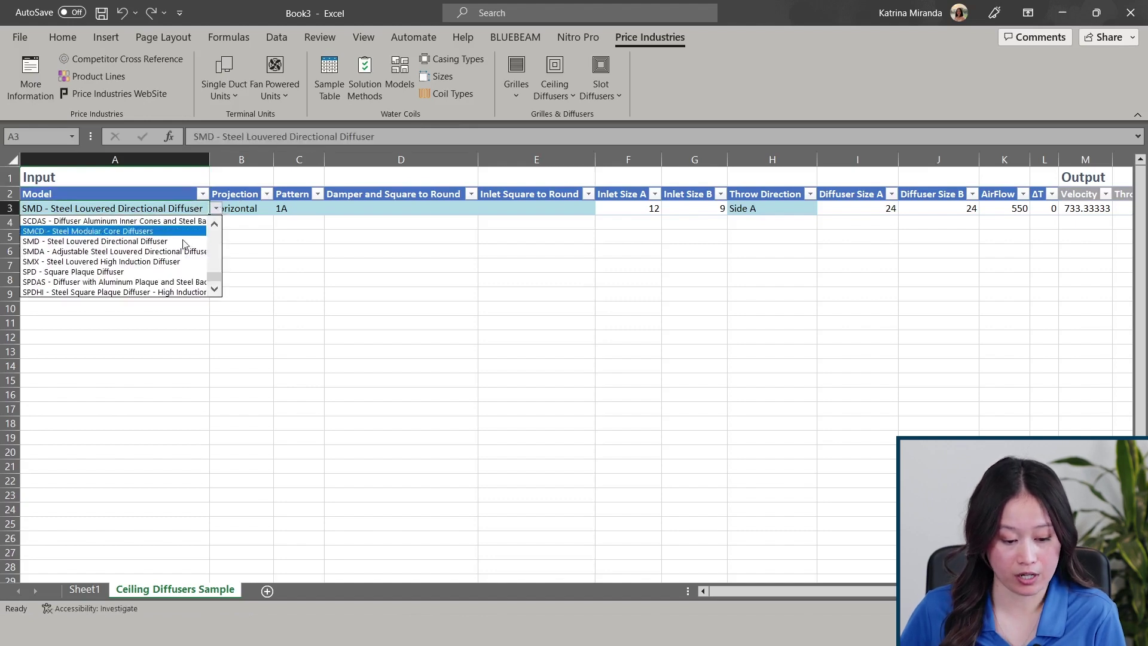
pyautogui.click(158, 271)
pyautogui.click(243, 209)
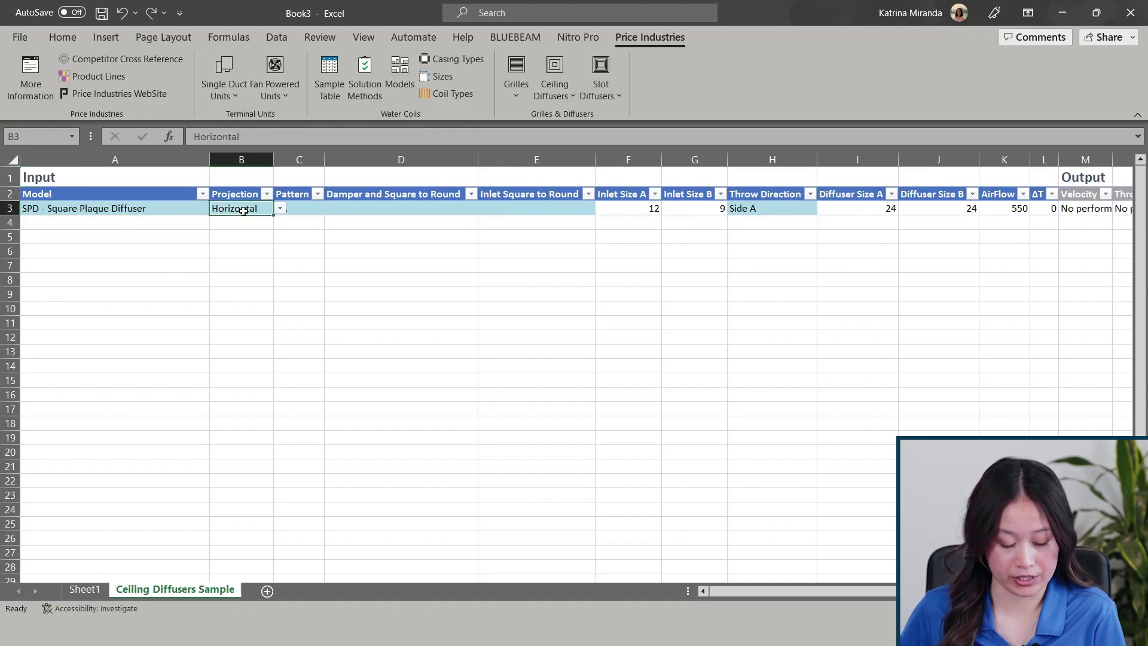
pyautogui.click(286, 224)
pyautogui.write('1A')
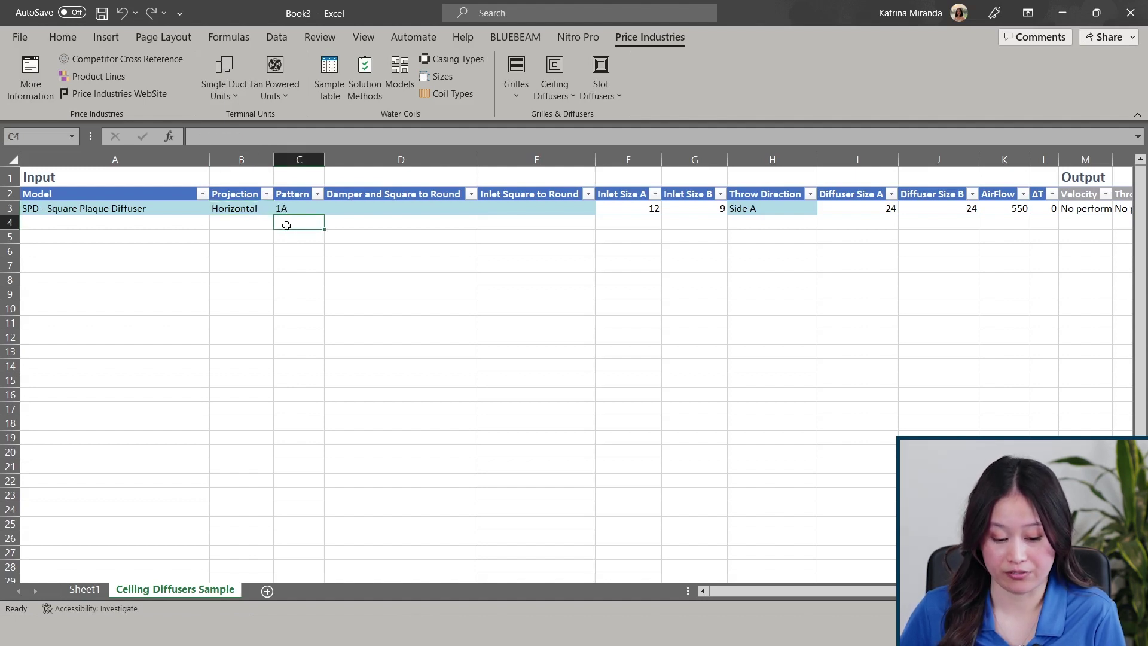
pyautogui.click(287, 209)
pyautogui.click(434, 212)
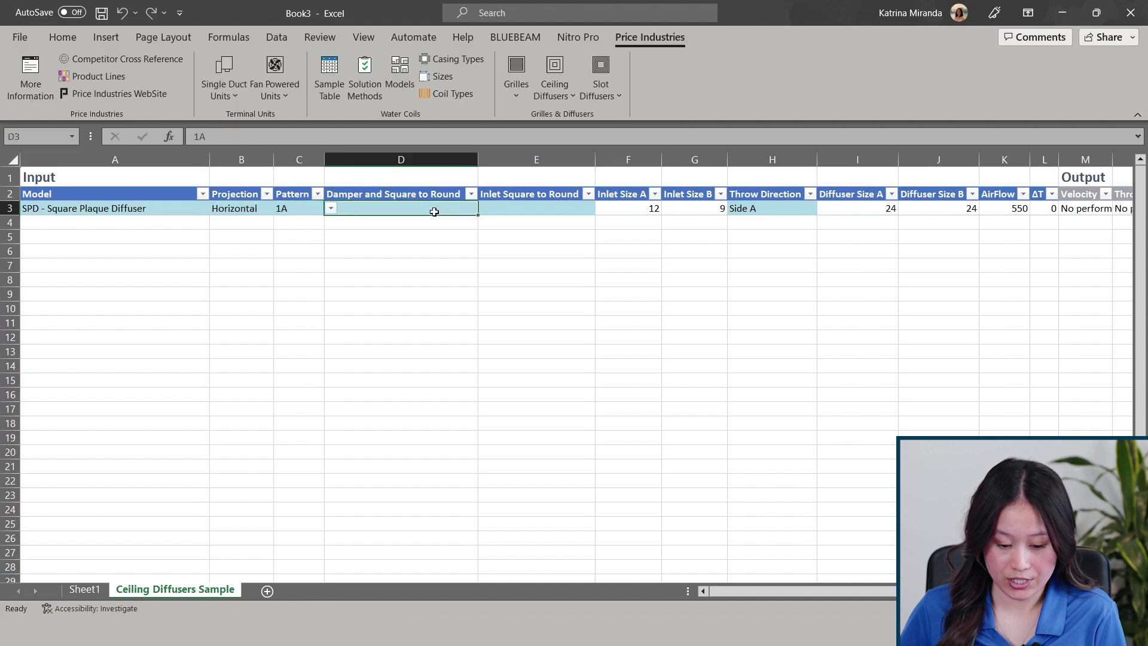
pyautogui.click(701, 214)
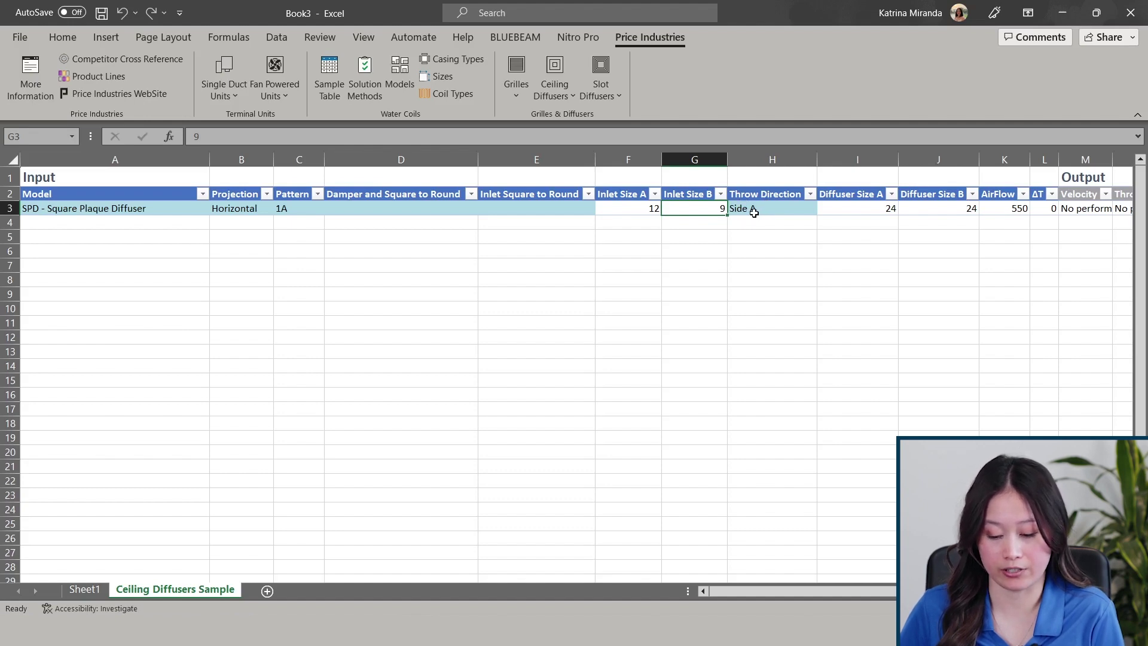
pyautogui.click(754, 210)
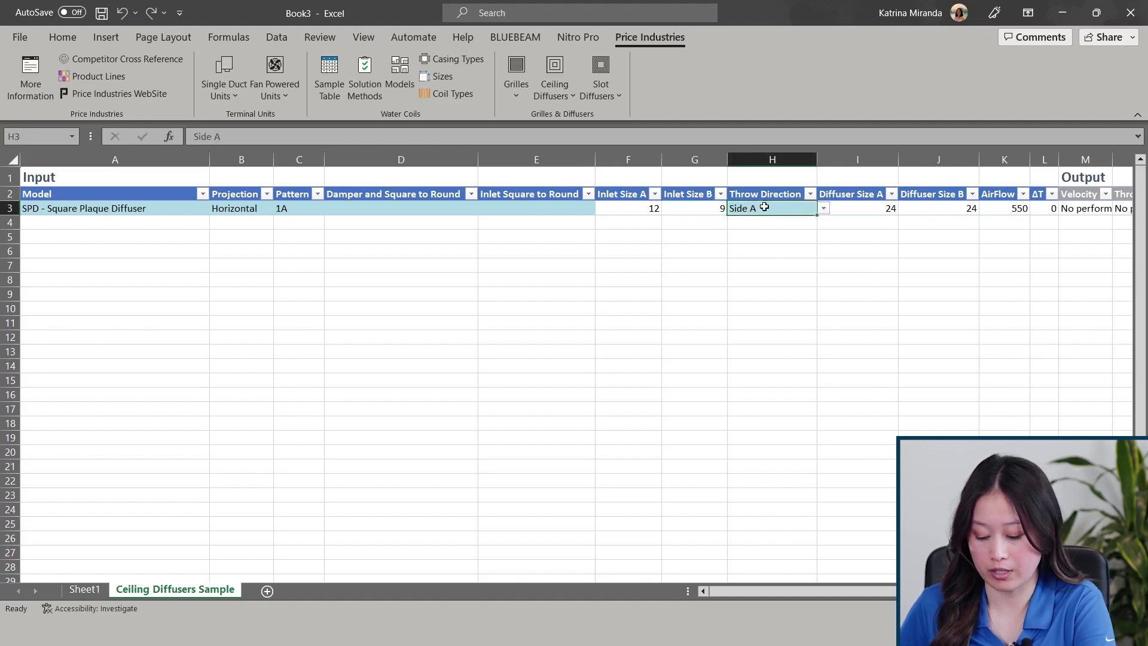
pyautogui.press('Delete')
pyautogui.click(703, 209)
pyautogui.press('Delete')
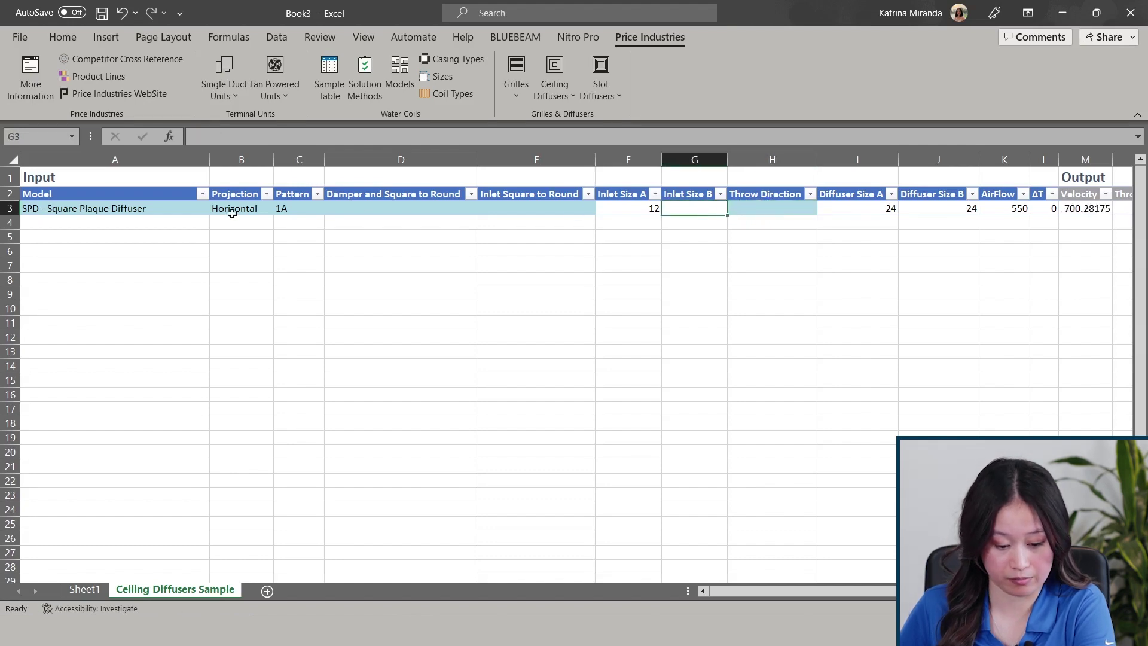
pyautogui.click(296, 210)
pyautogui.press('Delete')
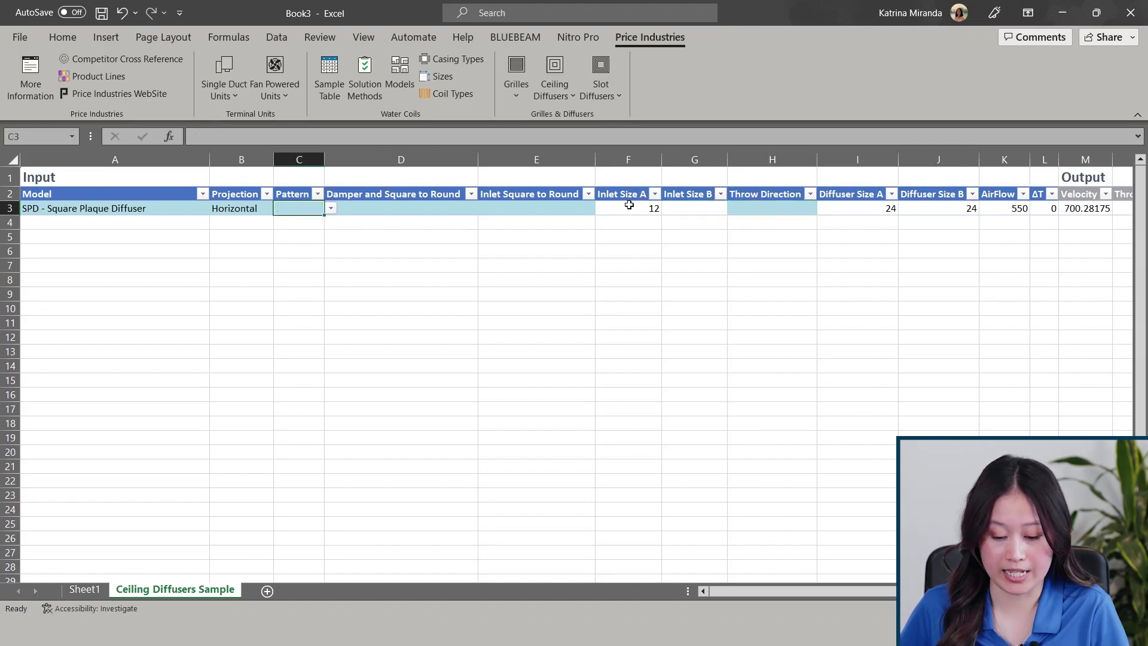
# Enter inlet size A of 10 in F3 and airflow of 300 in K3.
pyautogui.click(623, 210)
pyautogui.write('10')
pyautogui.press('Return')
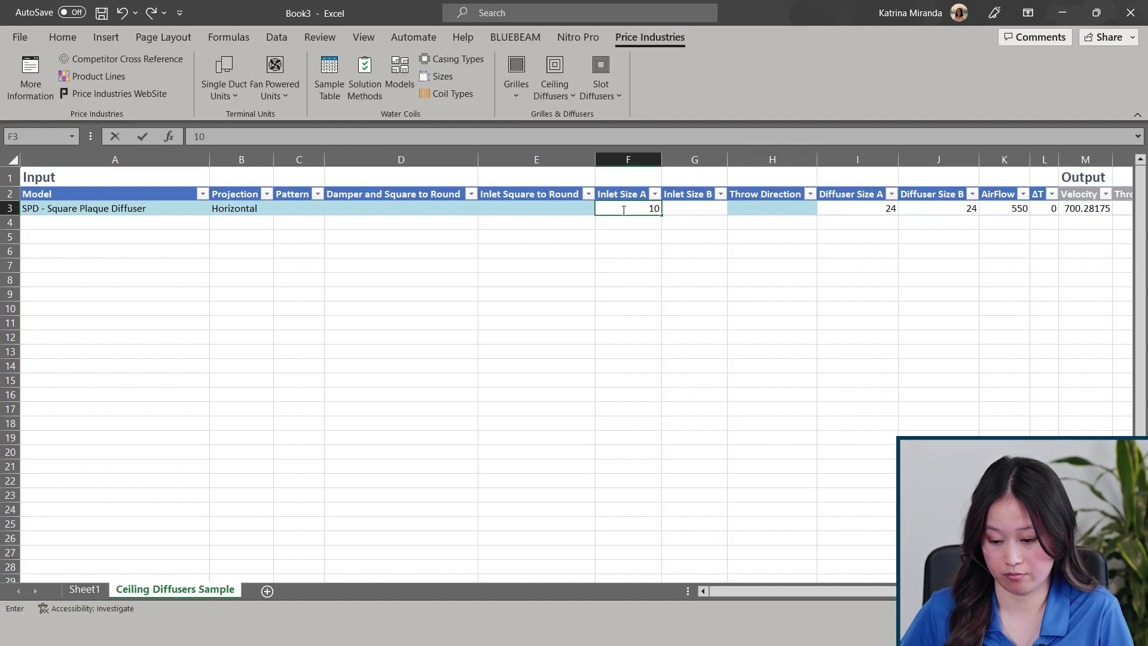
pyautogui.click(874, 222)
pyautogui.click(943, 210)
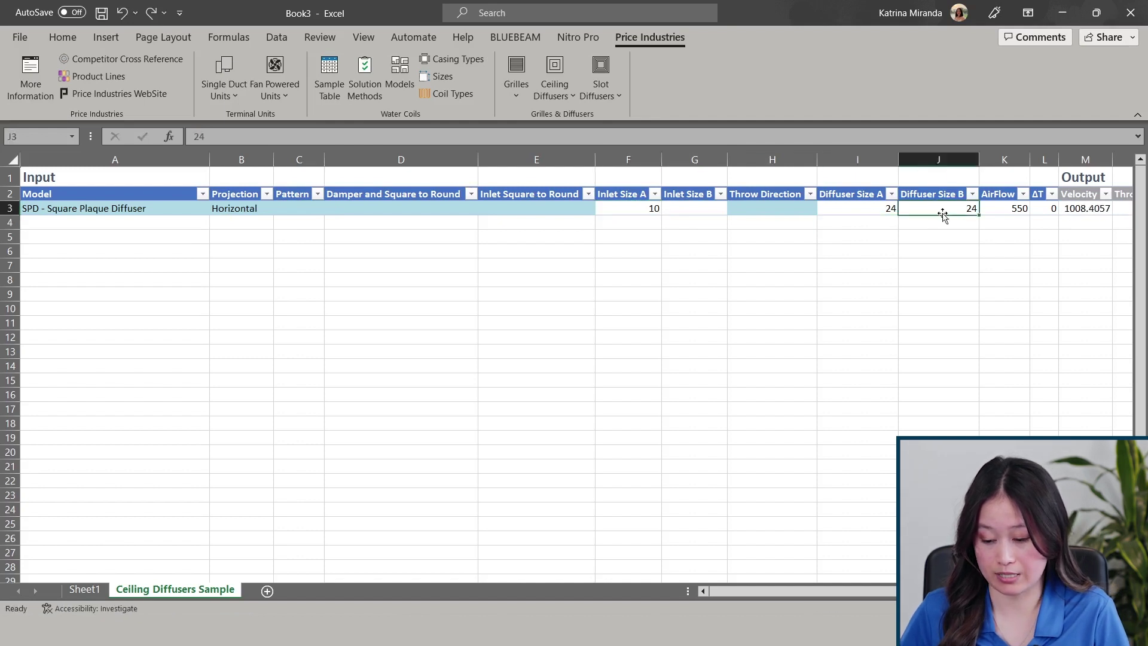
pyautogui.click(1005, 208)
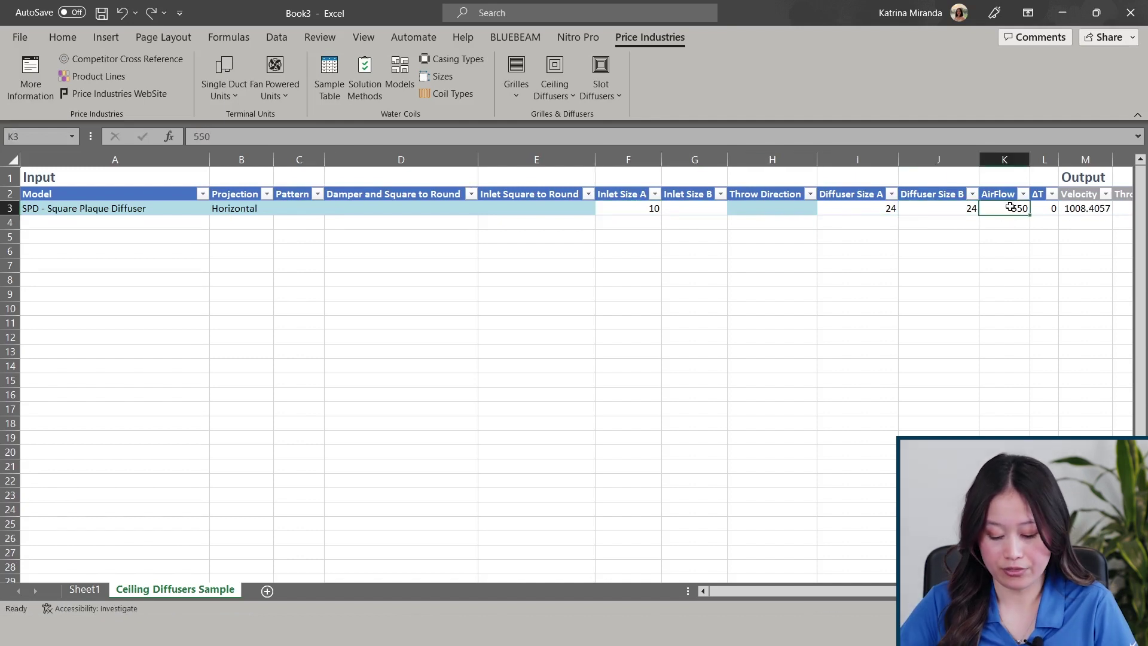
pyautogui.write('300')
pyautogui.press('Return')
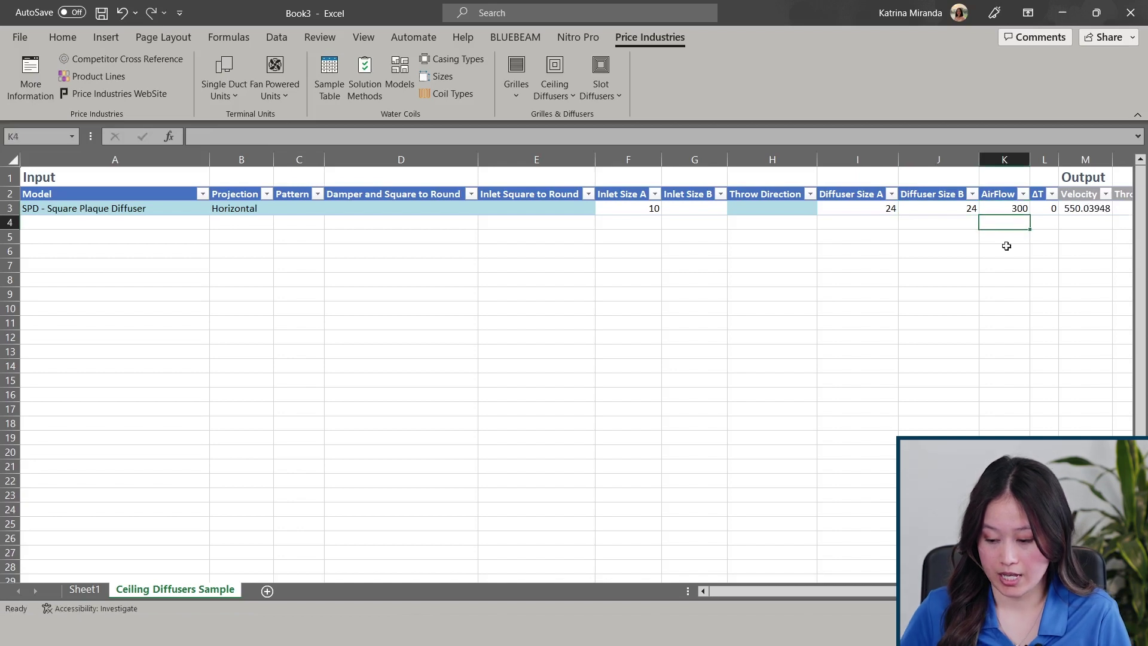
pyautogui.hscroll(5, 574, 359)
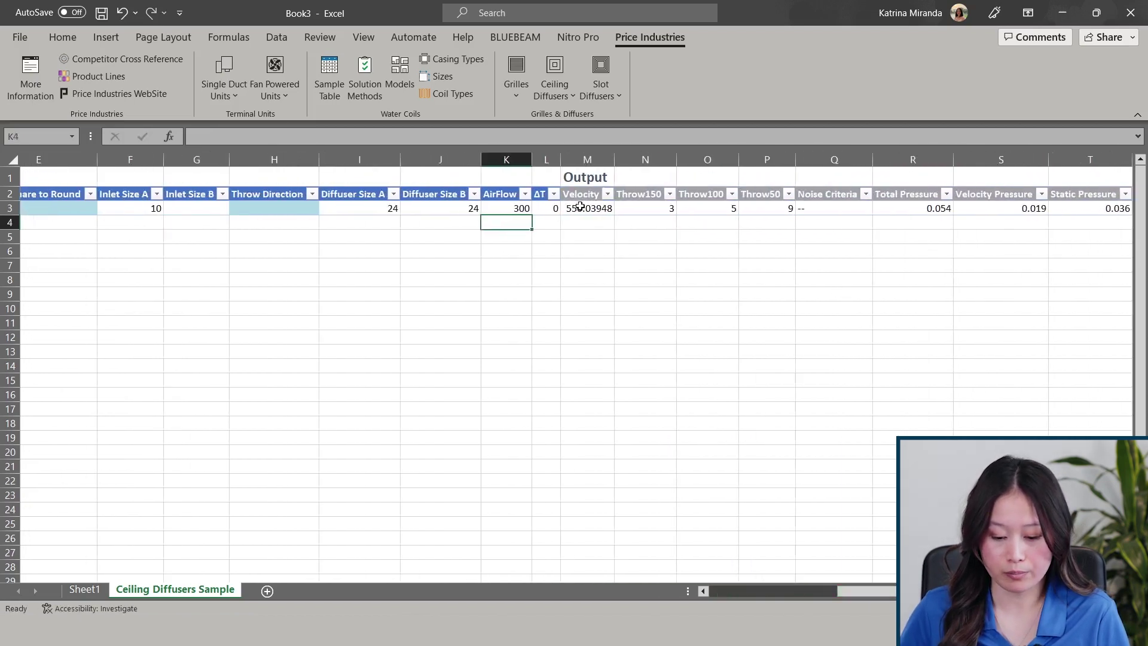
pyautogui.click(606, 211)
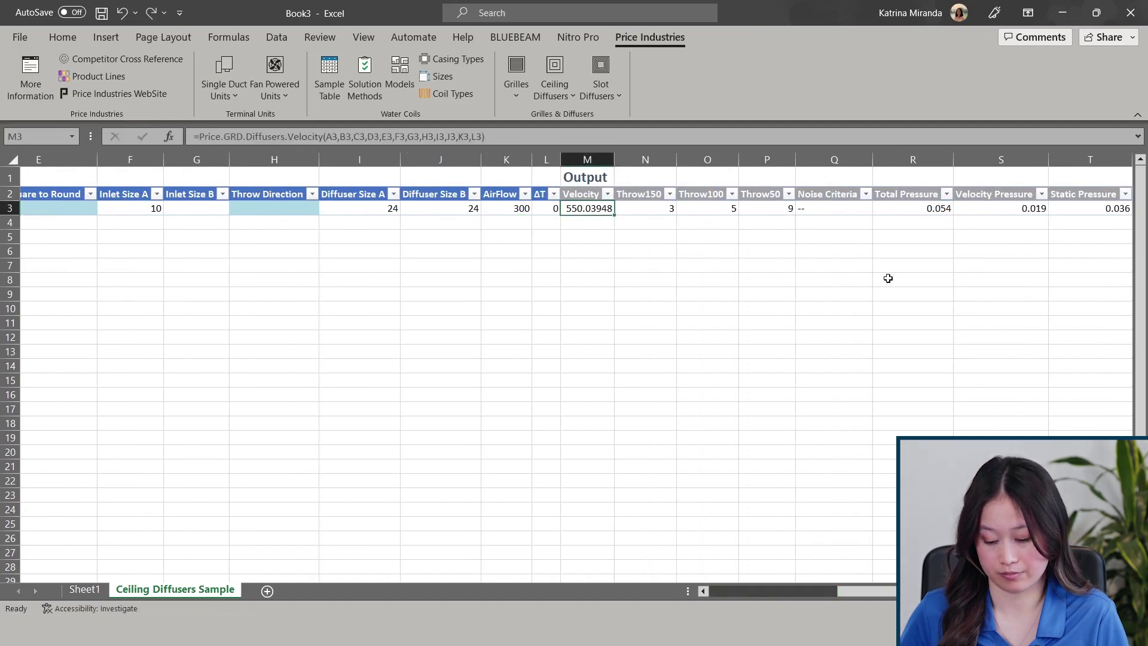
pyautogui.click(401, 266)
pyautogui.hscroll(-5, 342, 287)
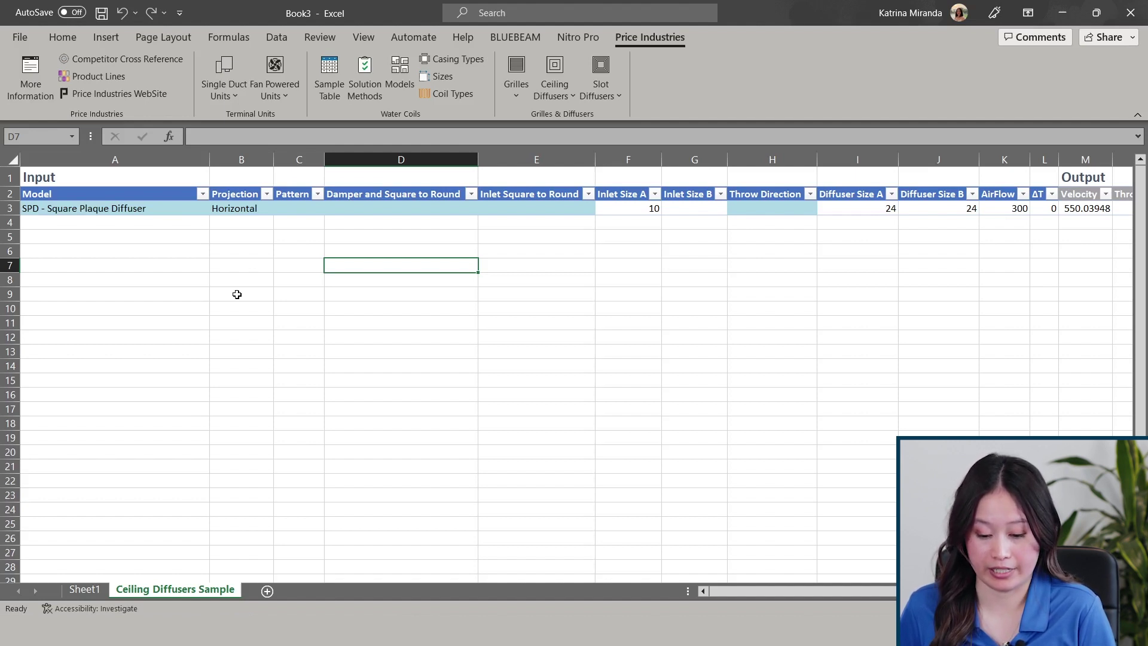
# Copy row 3 to row 4 and change its inlet size A to 8.
pyautogui.click(10, 208)
pyautogui.hotkey('ctrl', 'c')
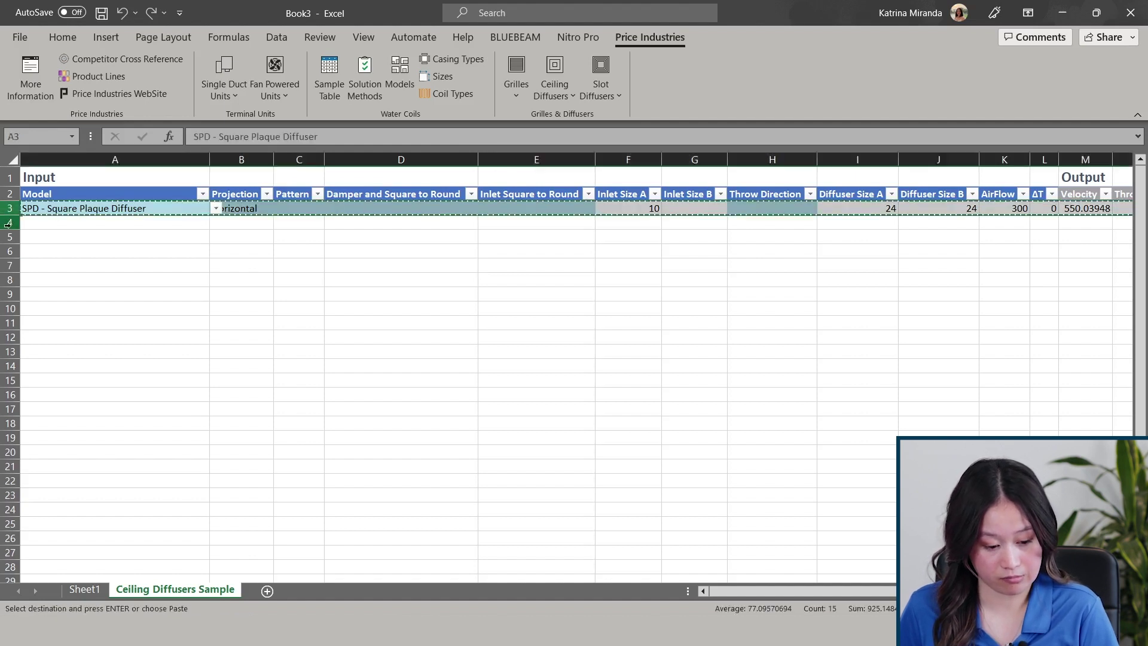
pyautogui.click(9, 223)
pyautogui.hotkey('ctrl', 'v')
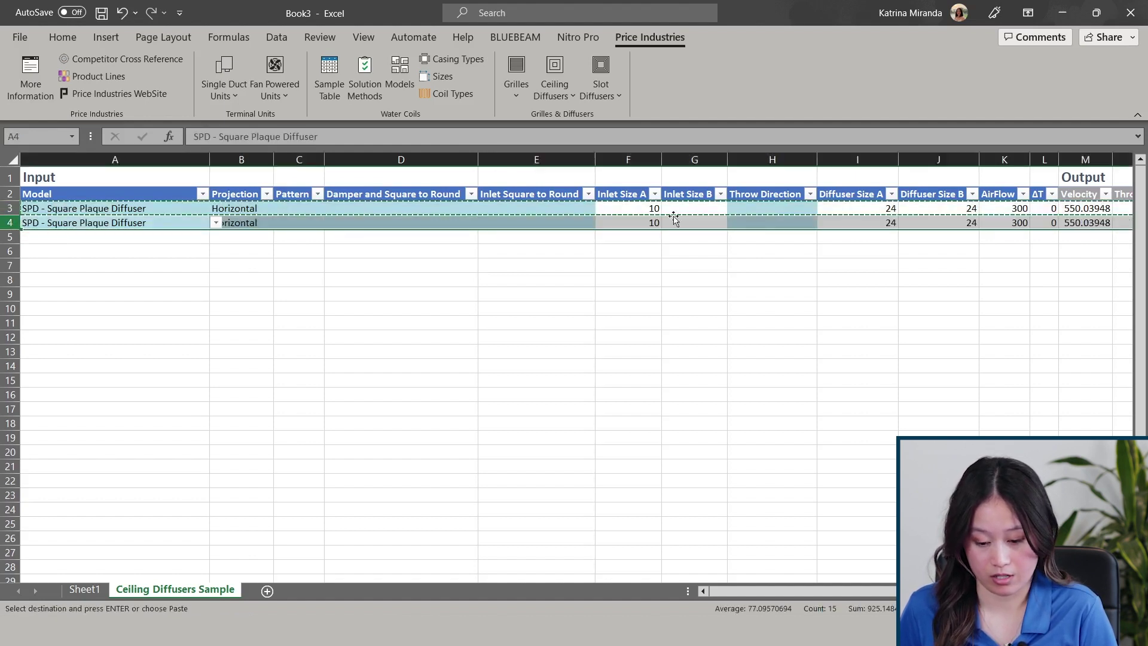
pyautogui.click(650, 222)
pyautogui.doubleClick(650, 222)
pyautogui.write('8')
pyautogui.press('Return')
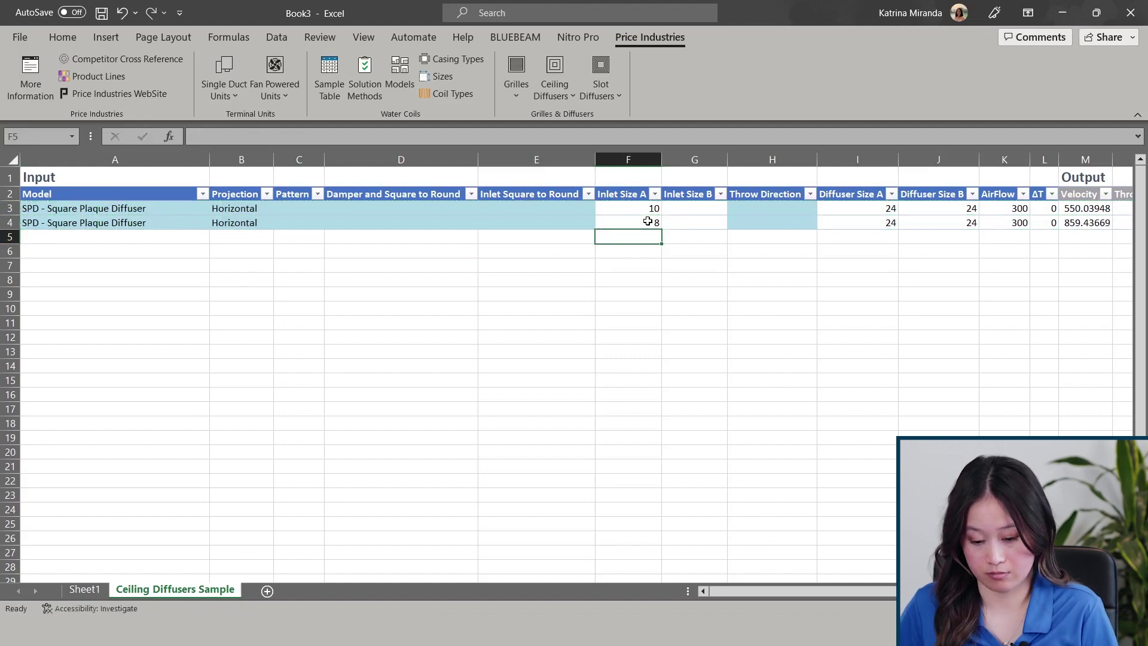
pyautogui.hscroll(5, 575, 359)
pyautogui.hscroll(2, 574, 359)
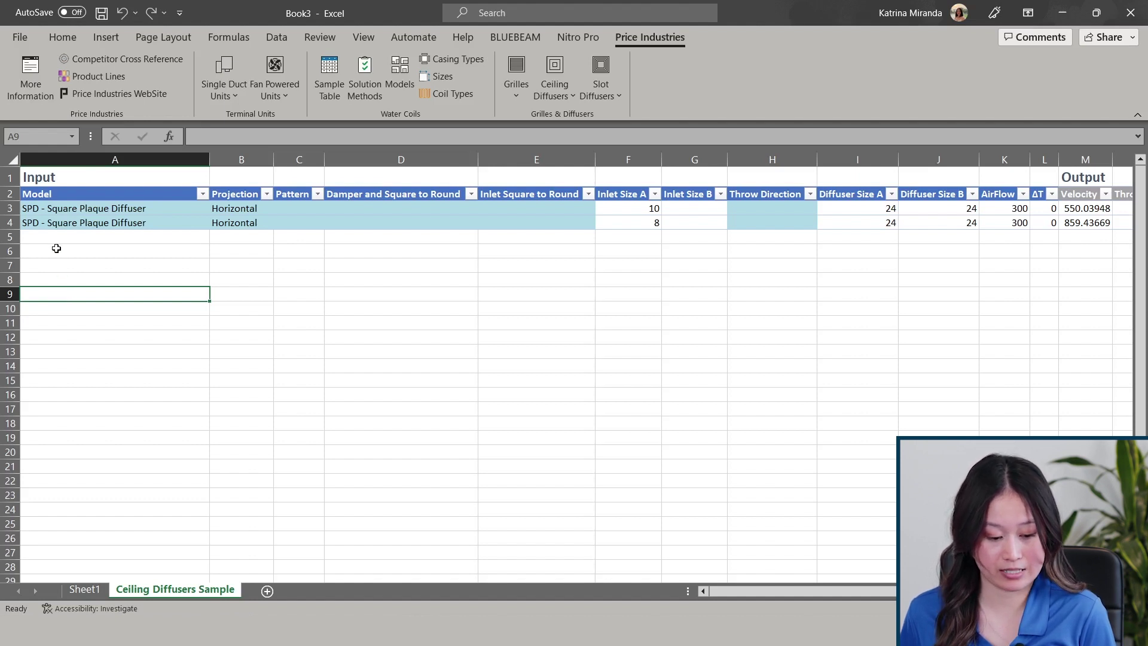
# Copy row 4 to row 5 with airflow =K4+50 and ΔT =$L$4+0.
pyautogui.click(9, 223)
pyautogui.hotkey('ctrl', 'c')
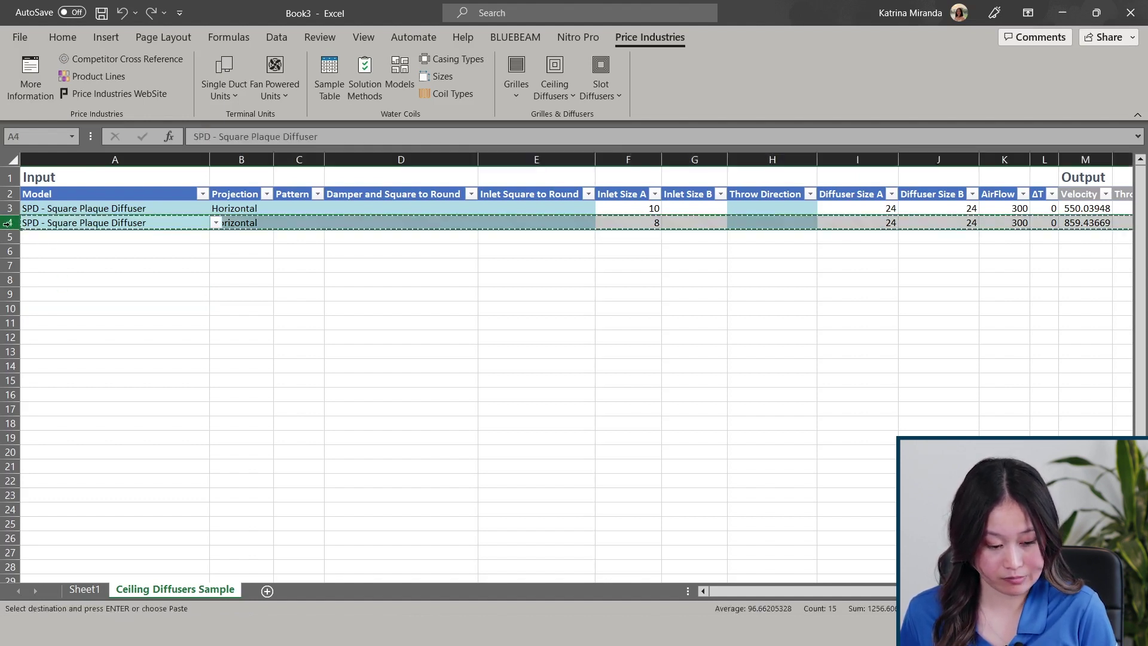
pyautogui.click(8, 238)
pyautogui.hotkey('ctrl', 'v')
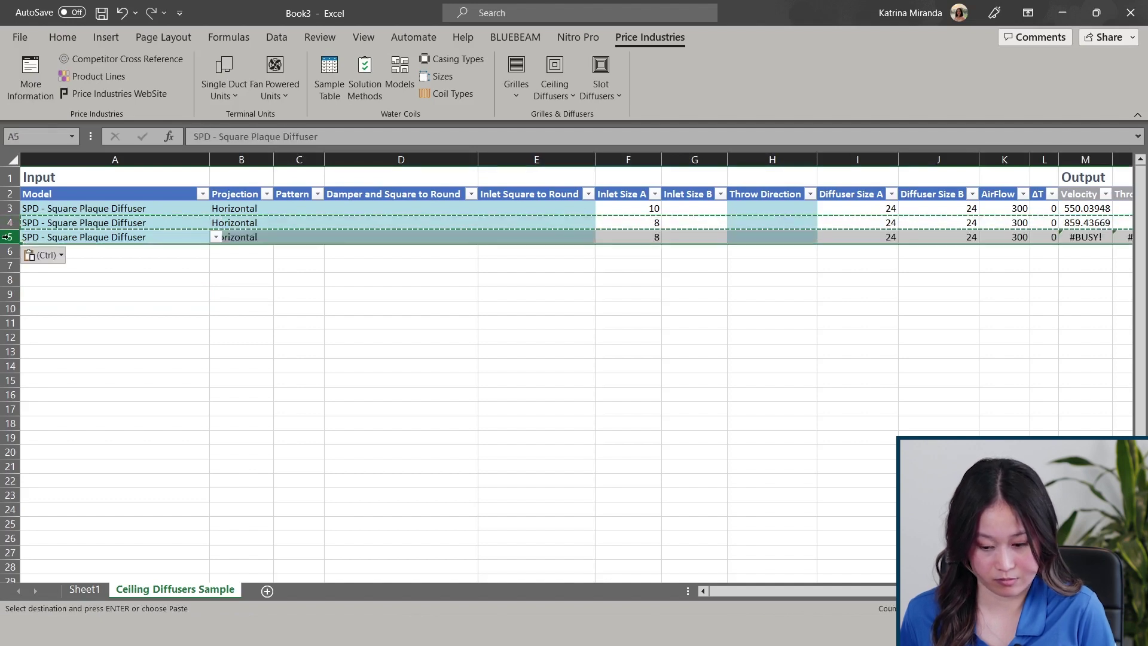
pyautogui.click(1004, 237)
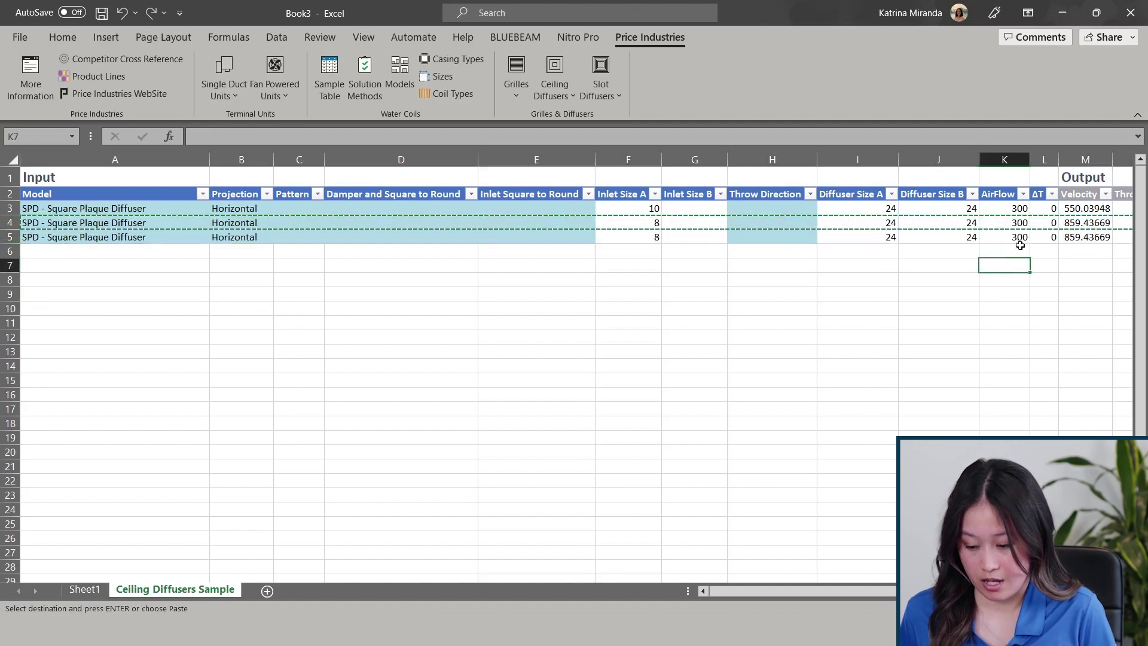
pyautogui.write('=')
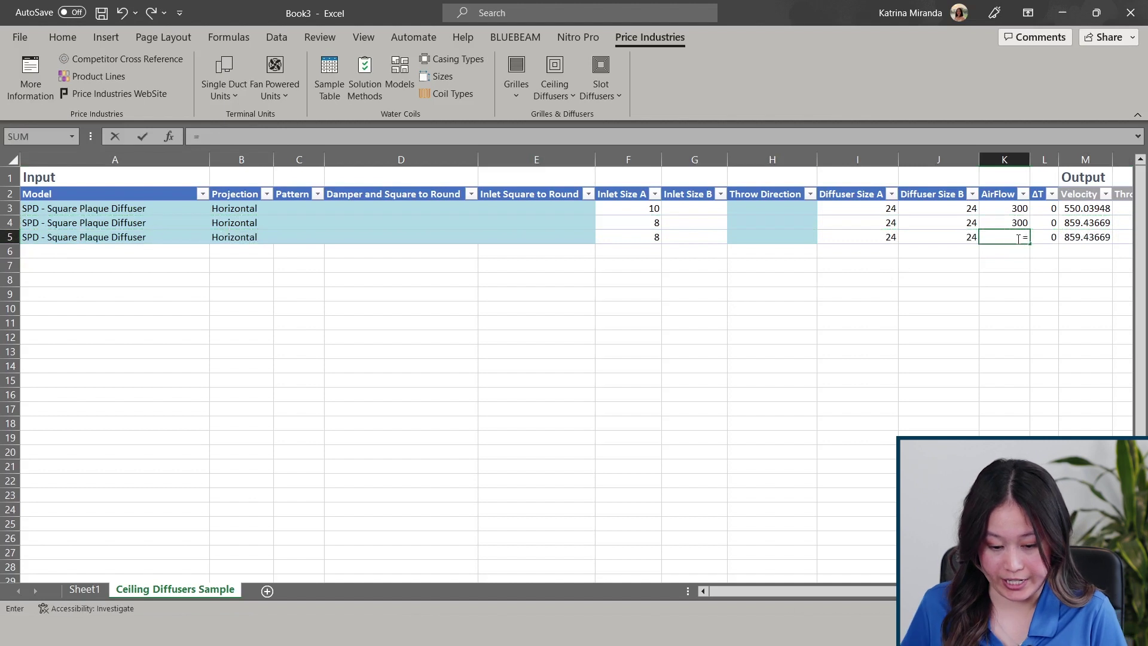
pyautogui.press('Up')
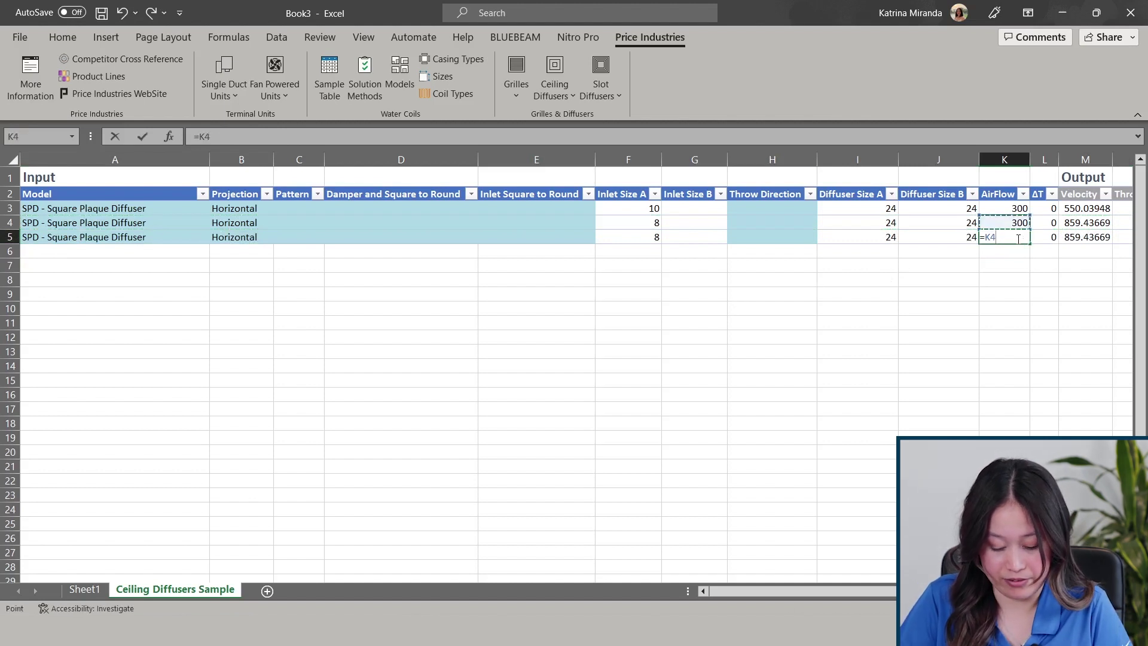
pyautogui.write('+50')
pyautogui.press('Return')
pyautogui.press('Up')
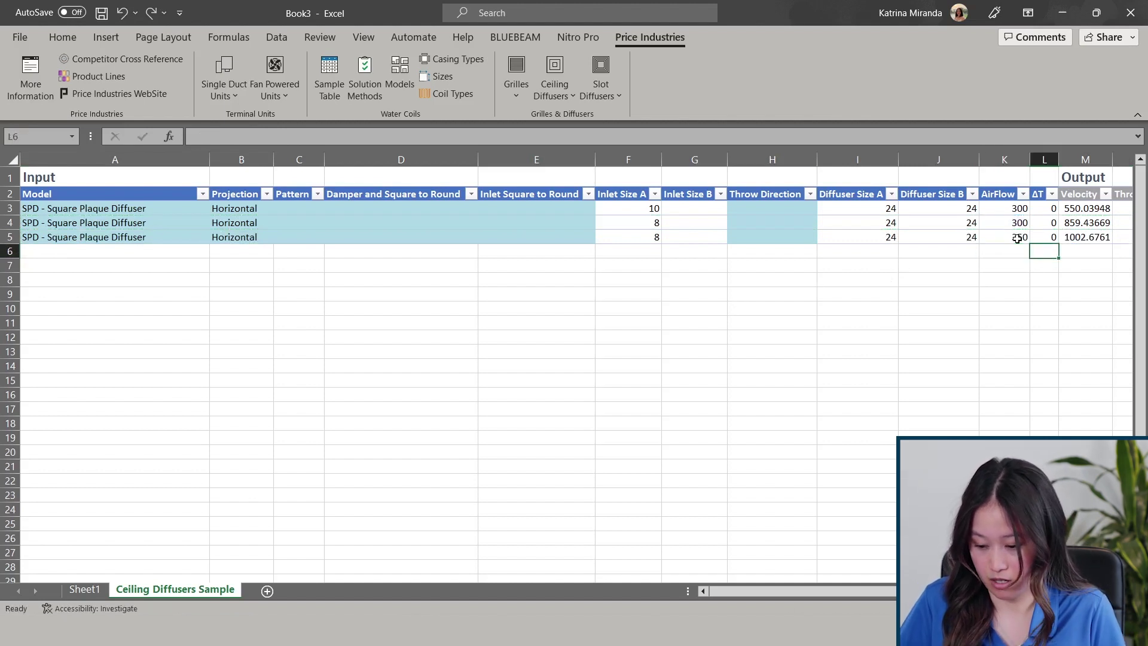
pyautogui.press('Right')
pyautogui.write('=')
pyautogui.press('Up')
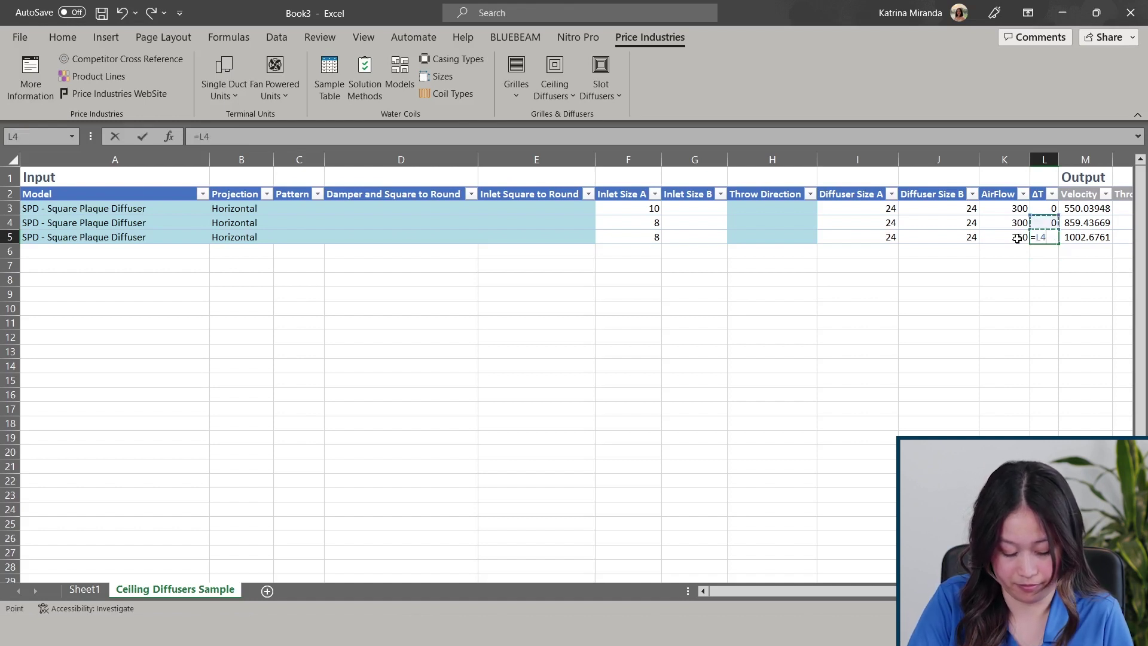
pyautogui.write('+0')
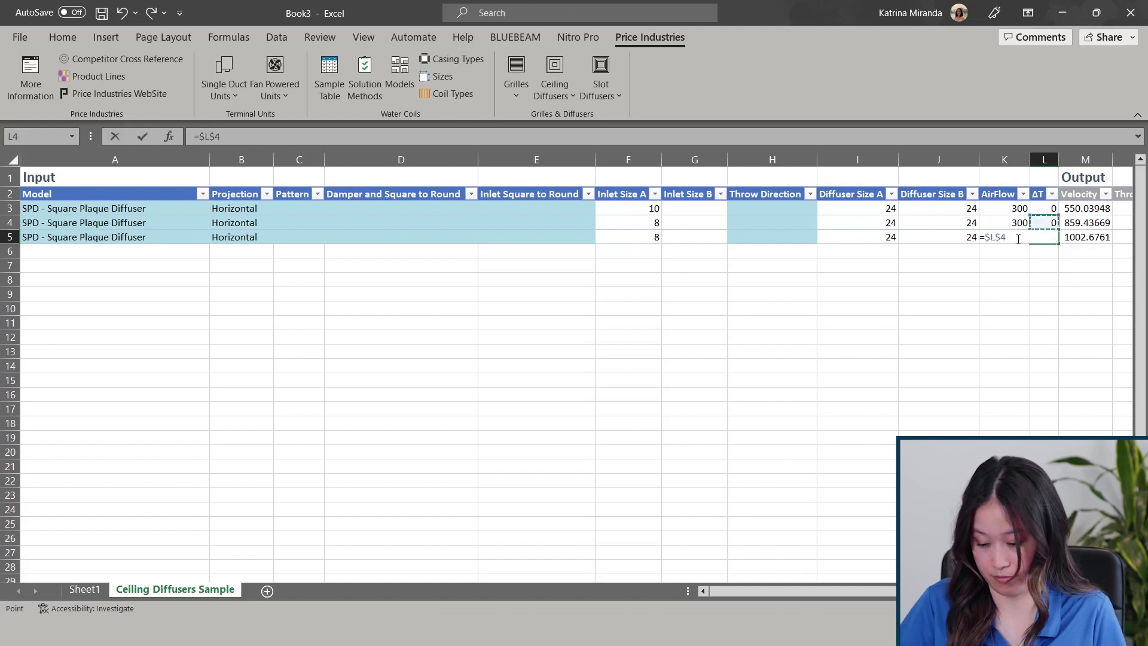
pyautogui.press('Return')
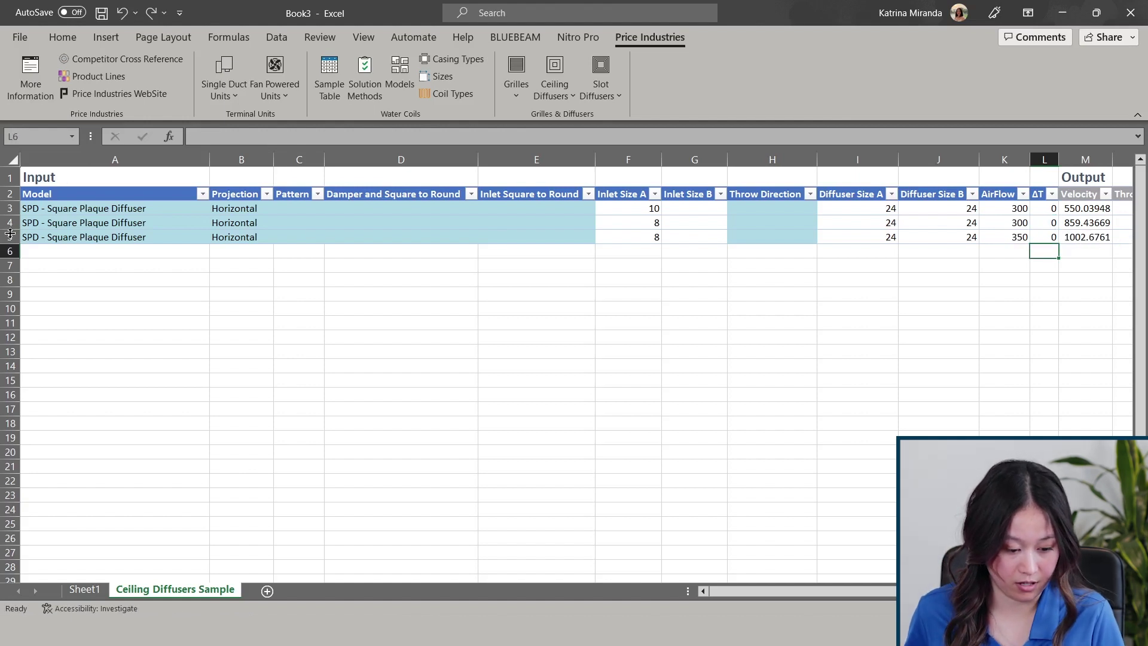
# Fill row 5 down through row 10 so airflow climbs to 600.
pyautogui.click(10, 238)
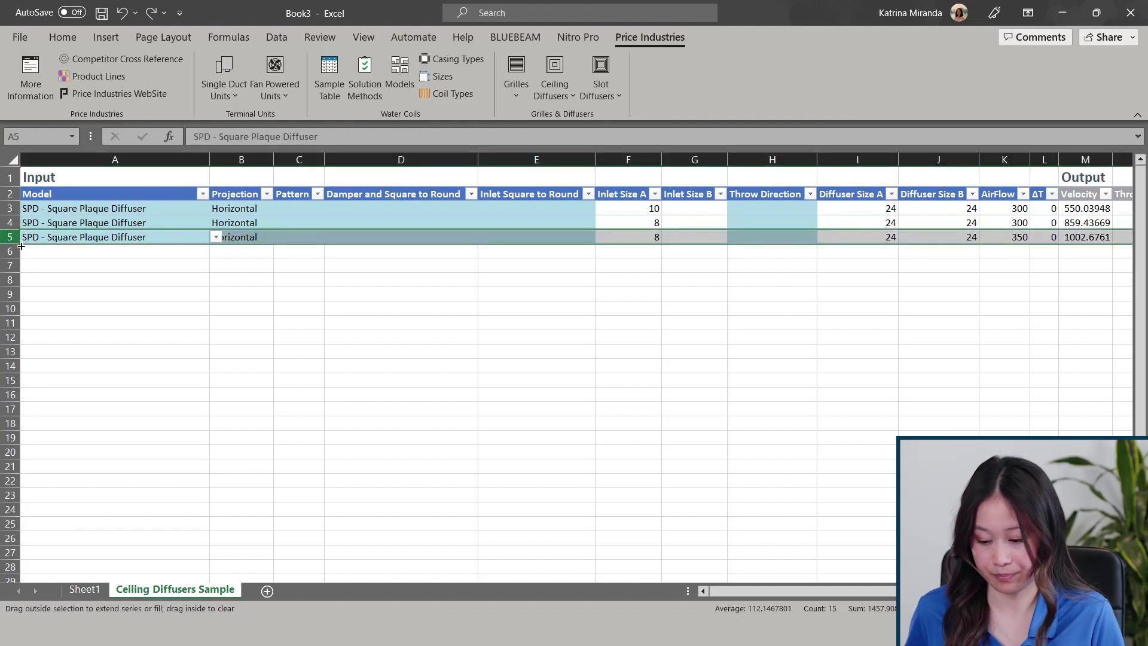
pyautogui.moveTo(17, 242); pyautogui.dragTo(19, 311)
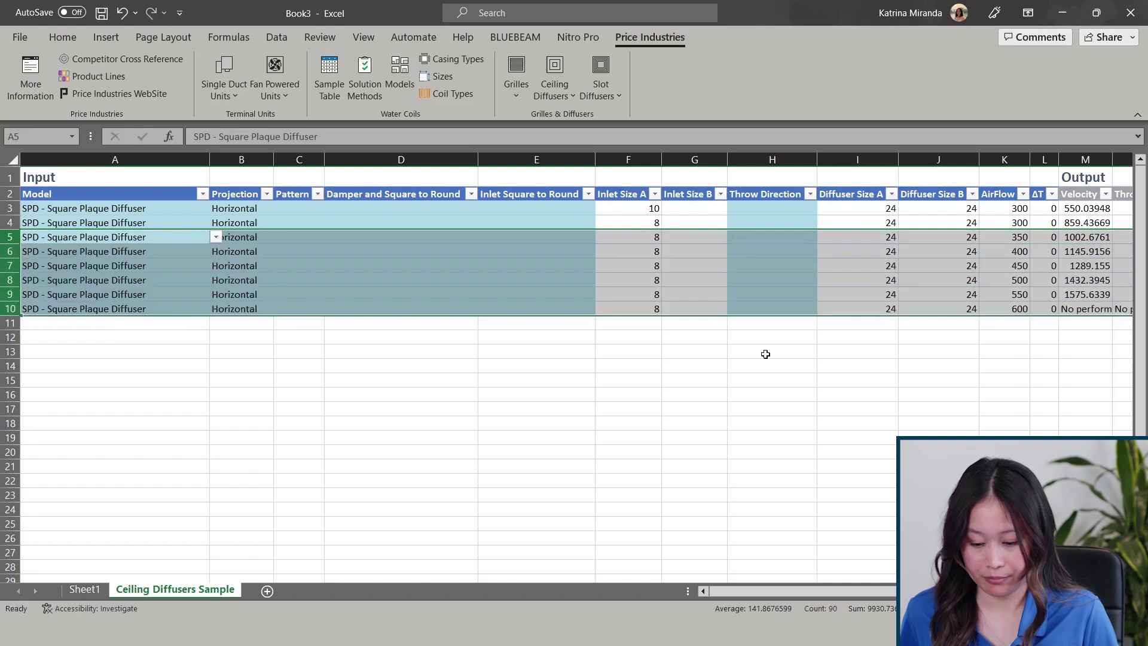
pyautogui.hscroll(2, 765, 354)
pyautogui.hscroll(3, 941, 369)
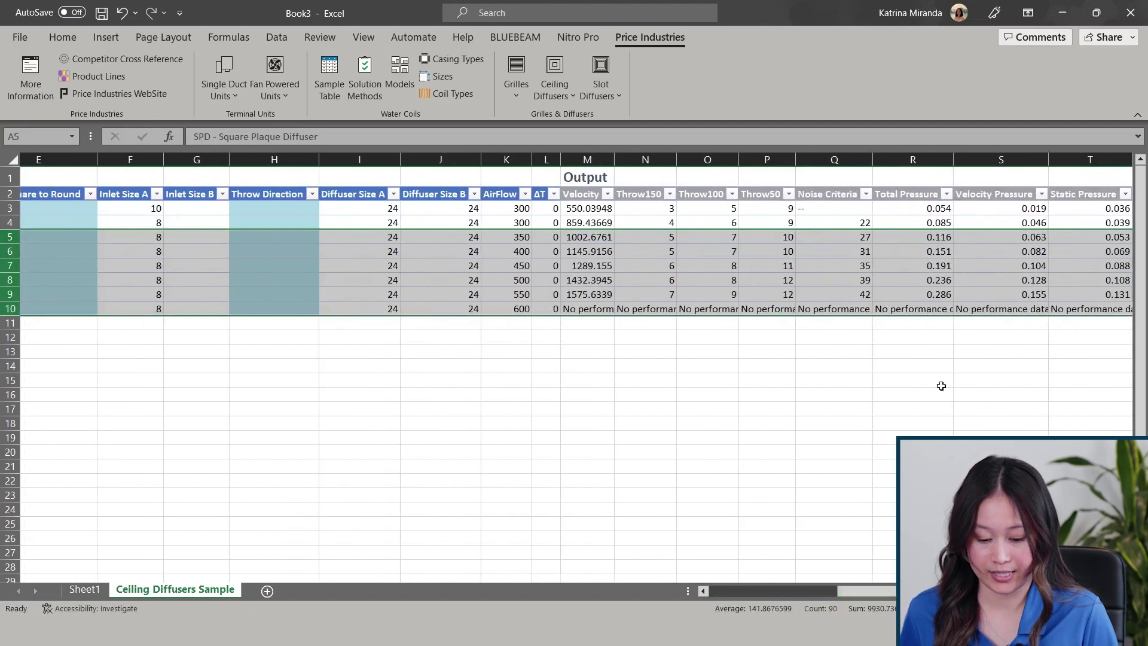
pyautogui.click(918, 367)
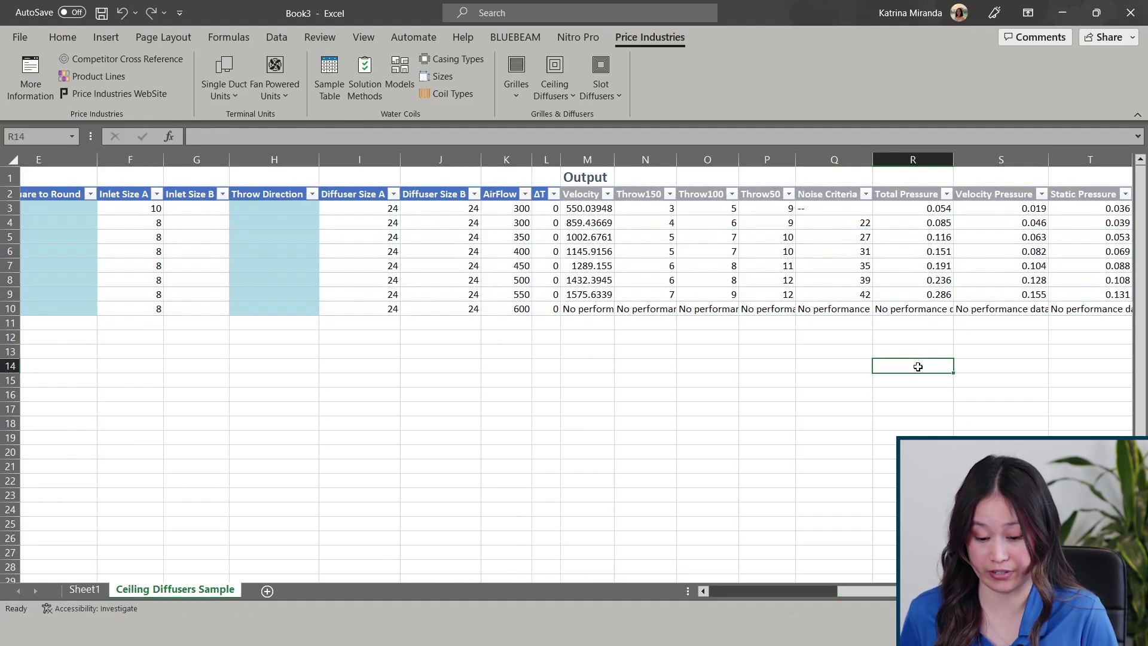
pyautogui.hscroll(-5, 917, 366)
pyautogui.click(933, 324)
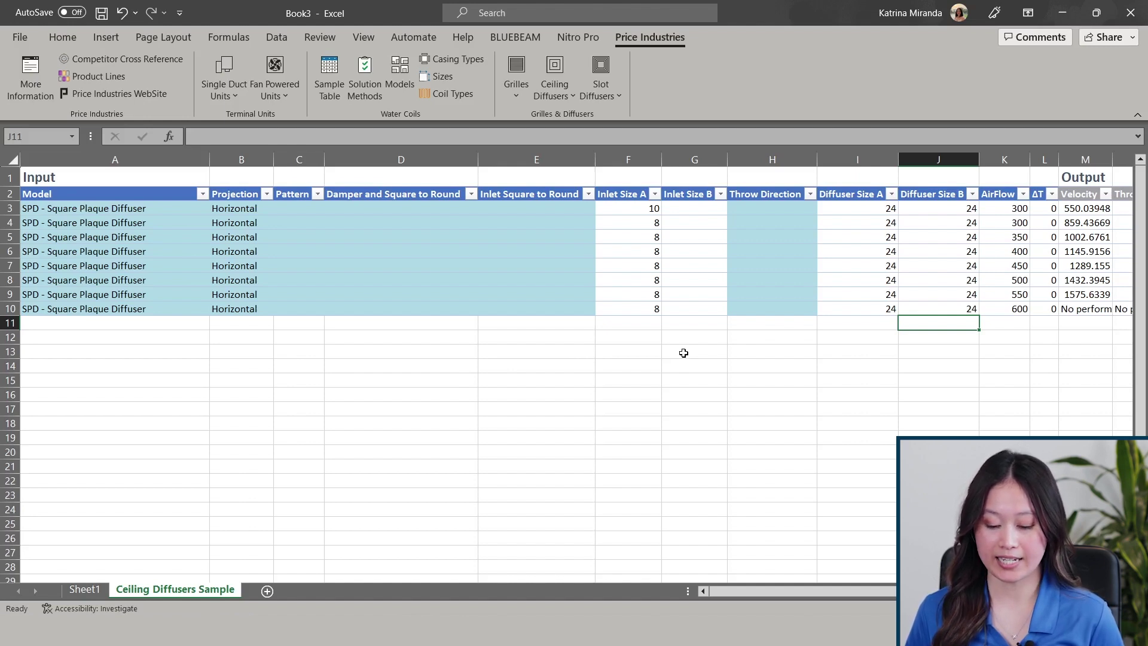
# Replace the 600 airflow in row 10 with 558 CFM so it computes results.
pyautogui.click(1011, 310)
pyautogui.write('558')
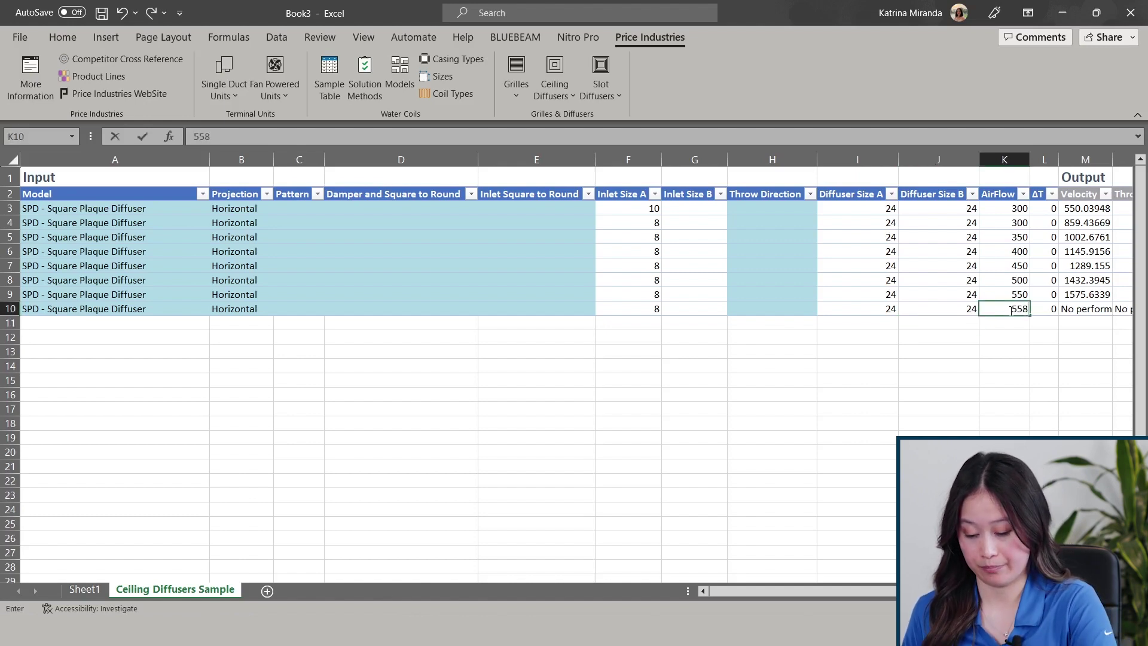
pyautogui.press('Return')
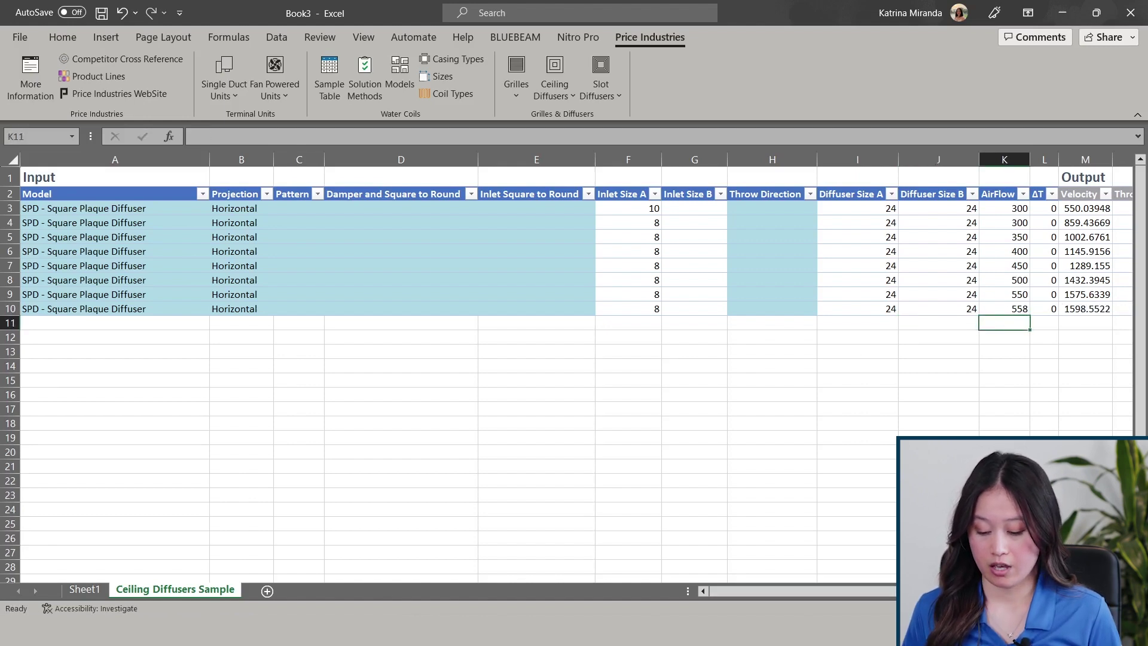
pyautogui.hscroll(3, 575, 359)
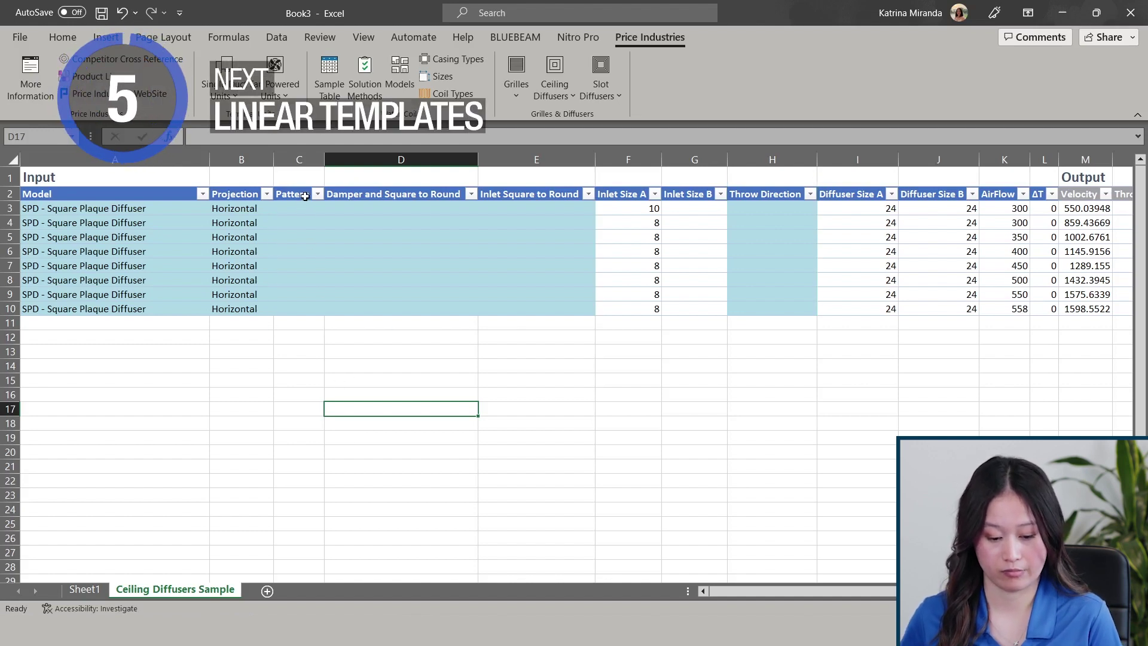
# Hide the empty Pattern, Damper/Square to Round, Inlet Square to Round and Throw Direction columns.
pyautogui.click(299, 160)
pyautogui.keyDown('ctrl'); pyautogui.click(381, 159); pyautogui.keyUp('ctrl')
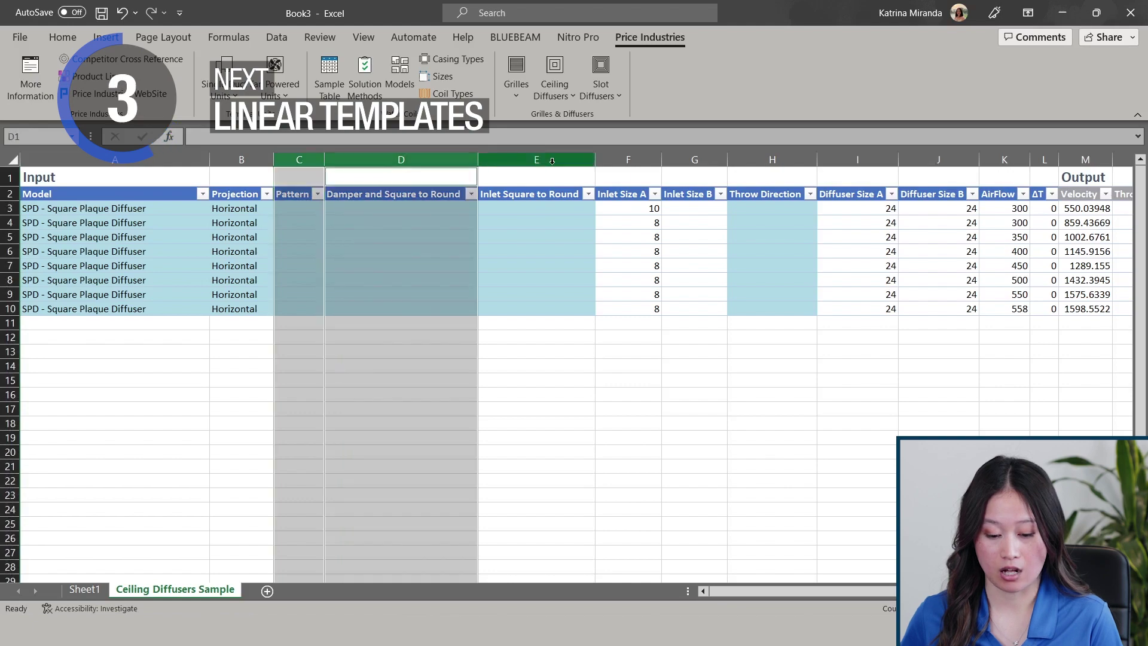
pyautogui.keyDown('ctrl'); pyautogui.click(537, 160); pyautogui.keyUp('ctrl')
pyautogui.keyDown('ctrl'); pyautogui.click(772, 160); pyautogui.keyUp('ctrl')
pyautogui.rightClick(743, 161)
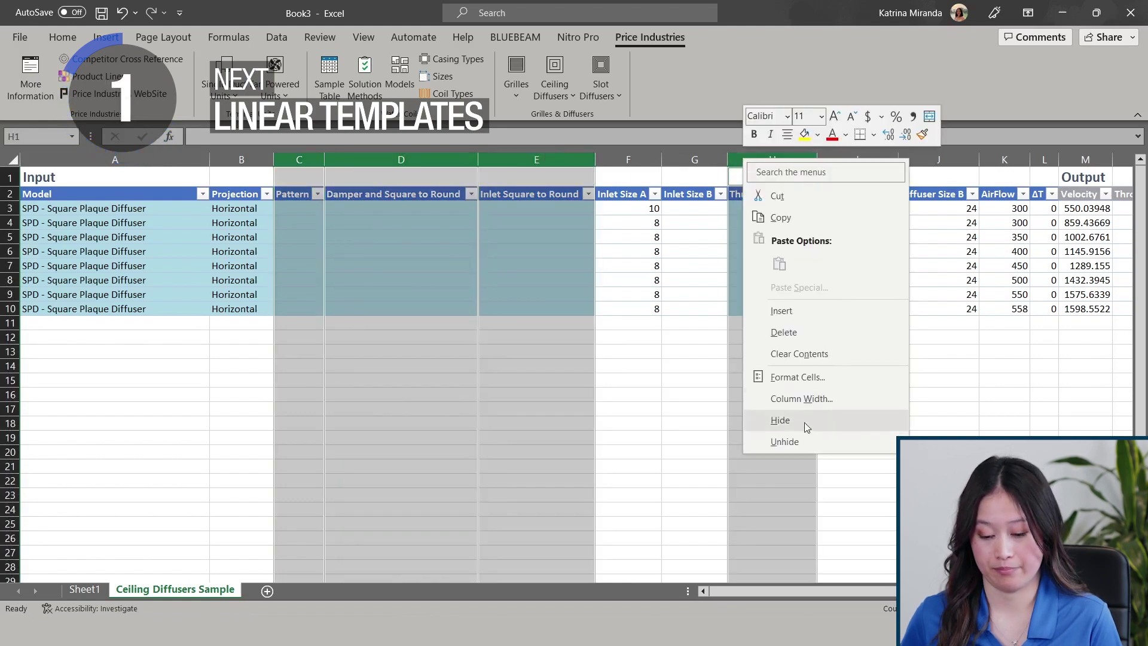
pyautogui.click(789, 422)
pyautogui.click(794, 380)
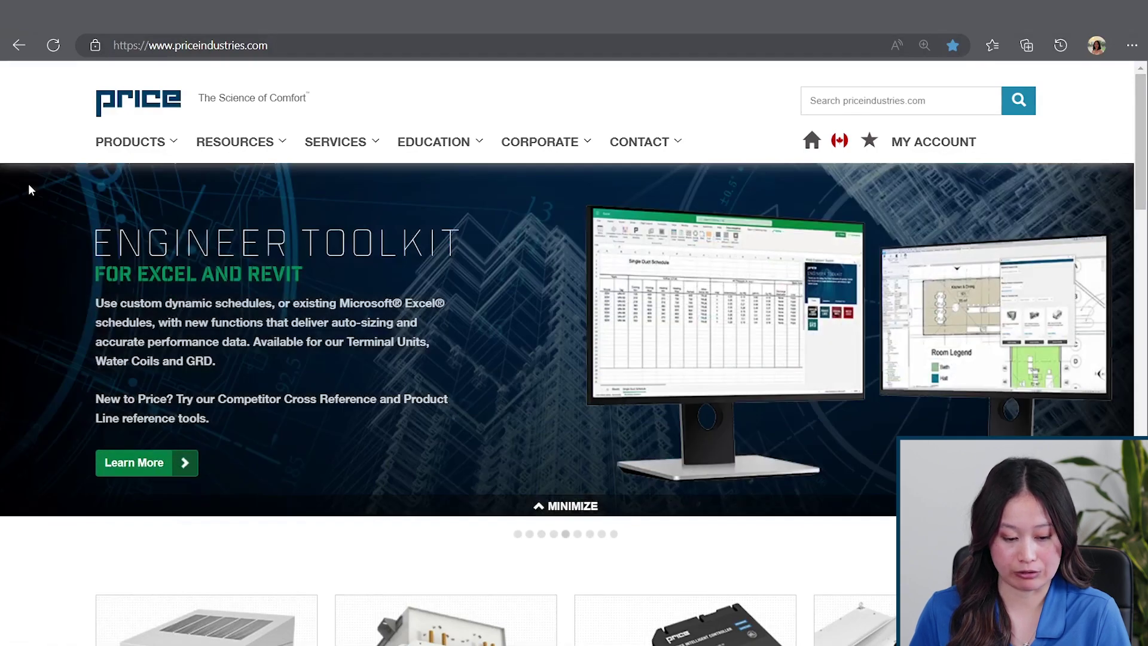
pyautogui.moveTo(235, 142)
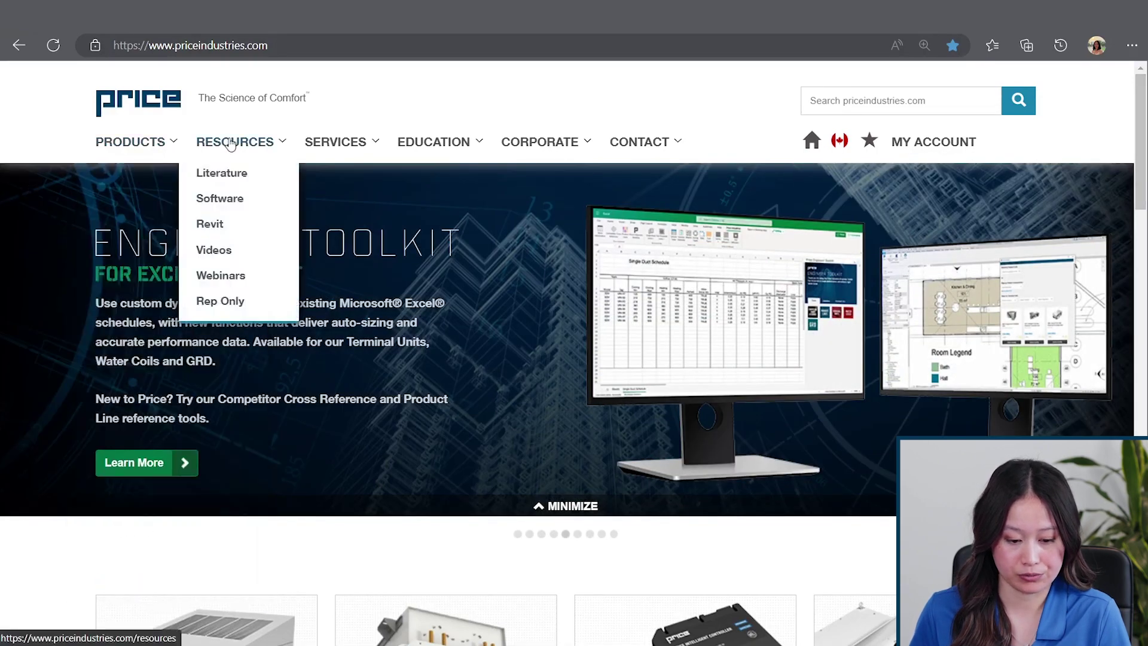
# Navigate to the Price Industries software resources page for the linear diffuser toolkit.
pyautogui.click(219, 198)
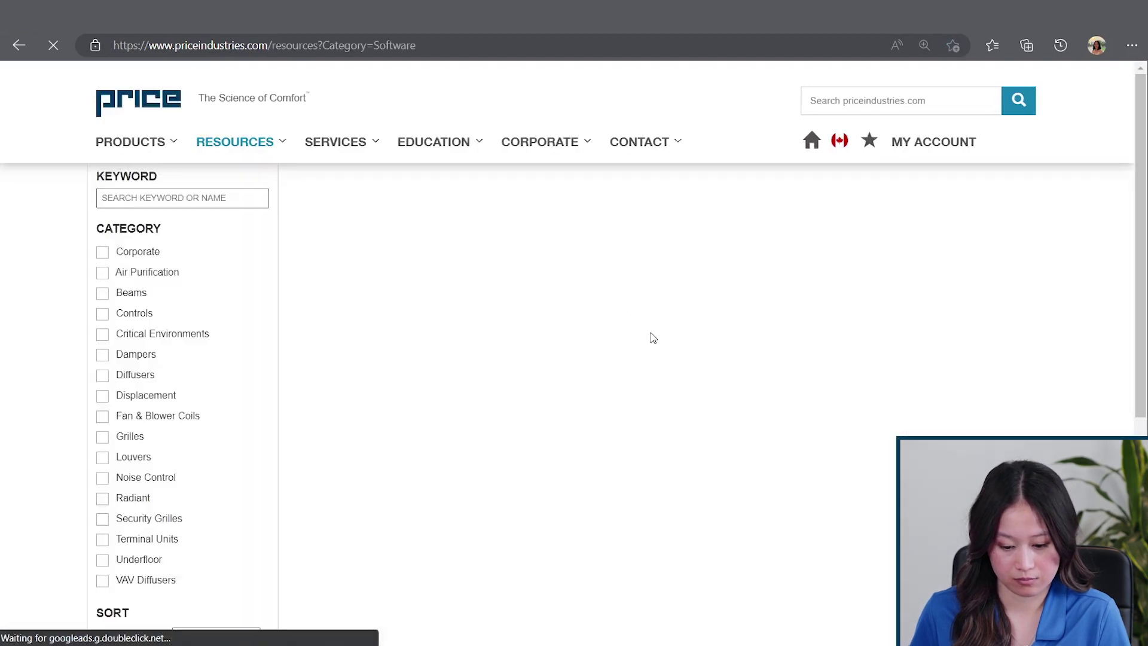
pyautogui.scroll(-2, 652, 341)
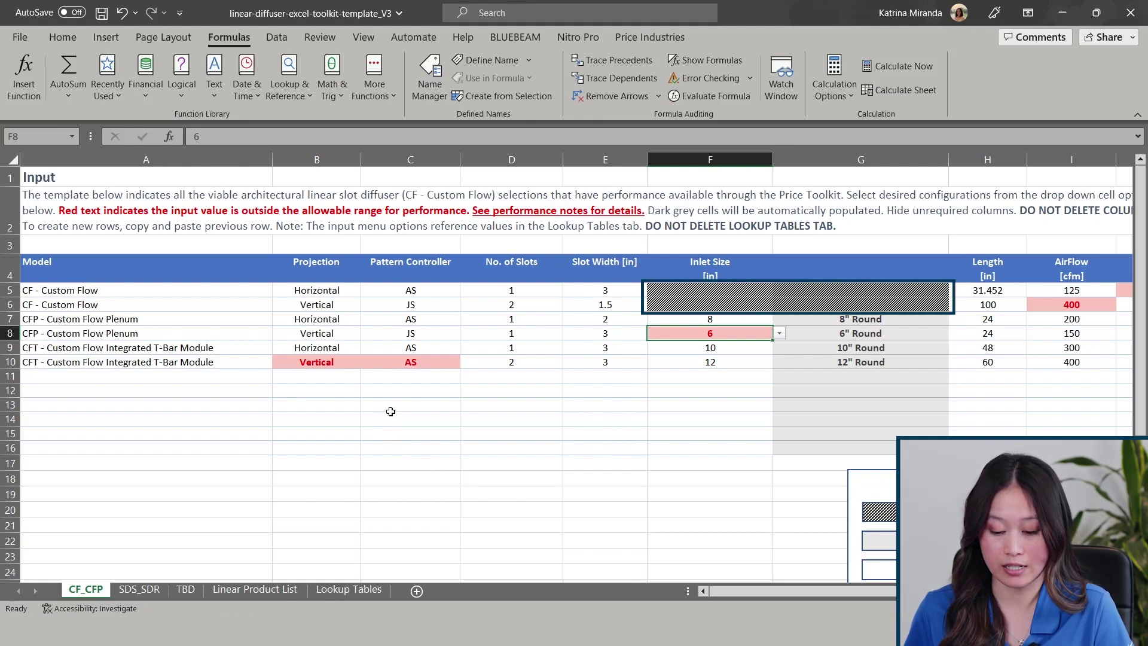
pyautogui.moveTo(785, 595); pyautogui.dragTo(823, 592)
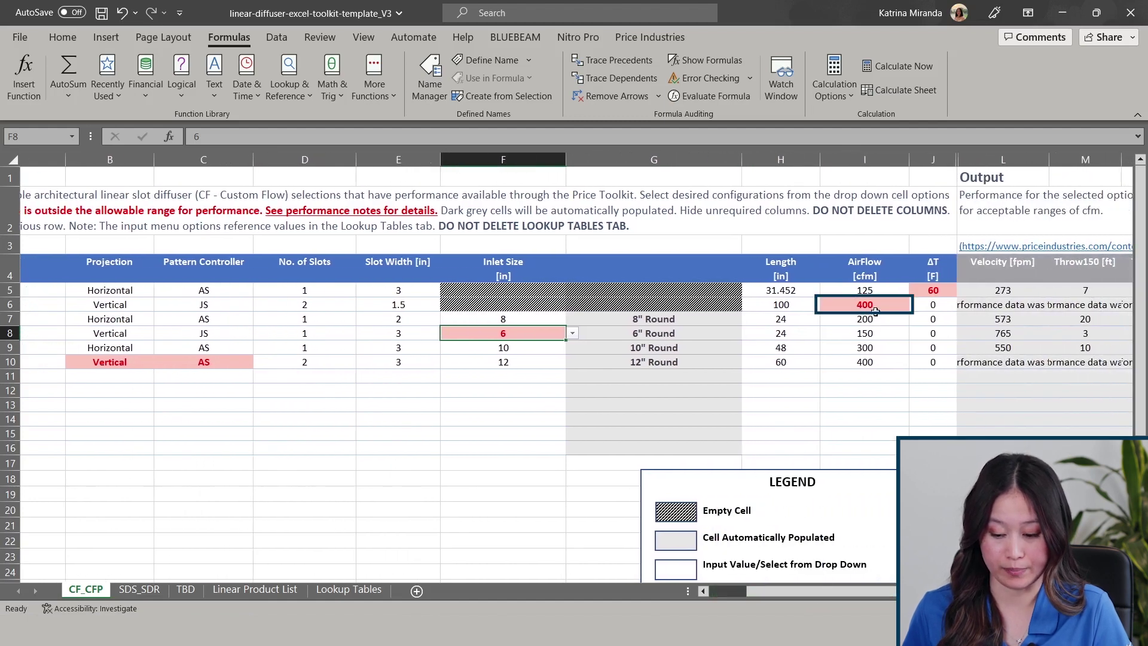
pyautogui.moveTo(771, 591); pyautogui.dragTo(818, 591)
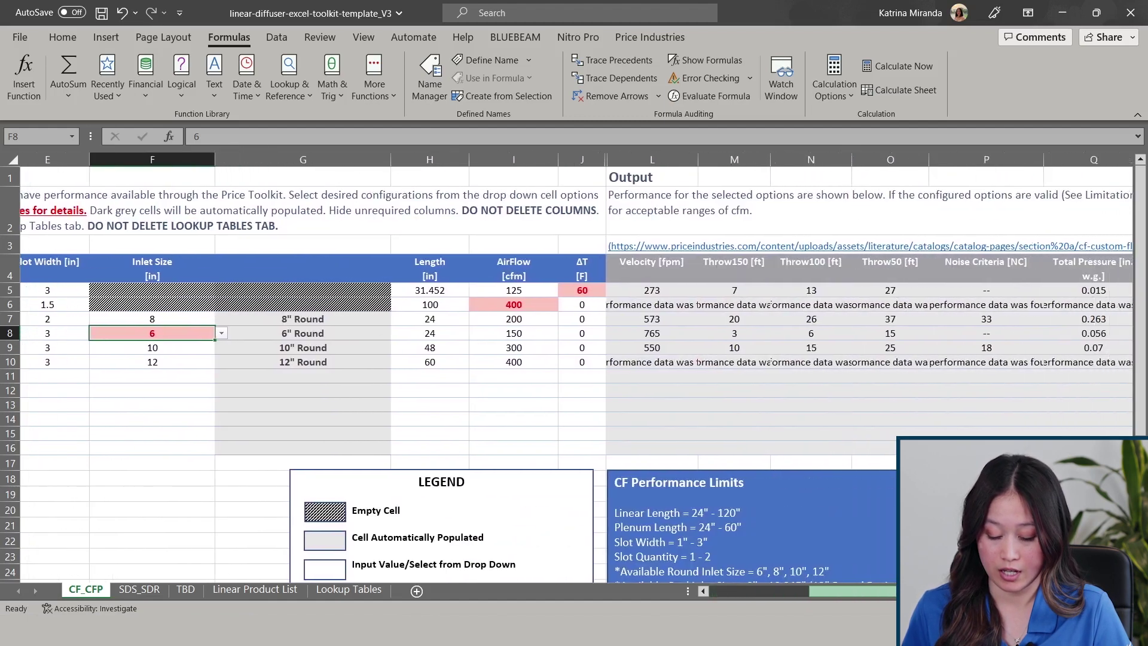
pyautogui.scroll(-4, 575, 359)
pyautogui.scroll(-6, 575, 360)
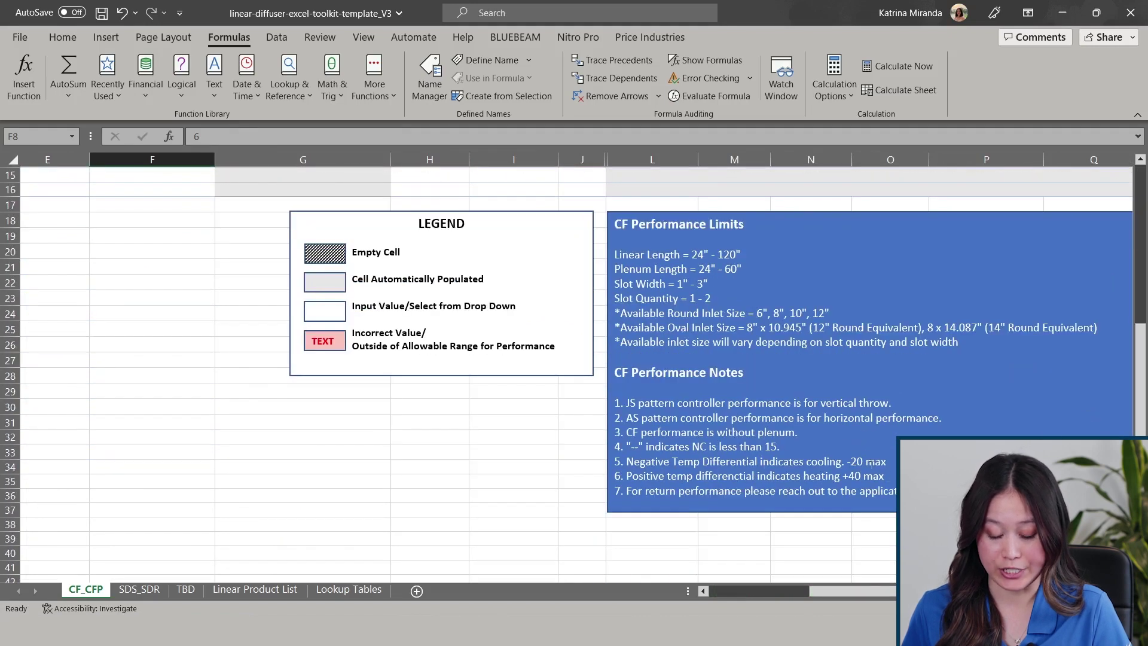